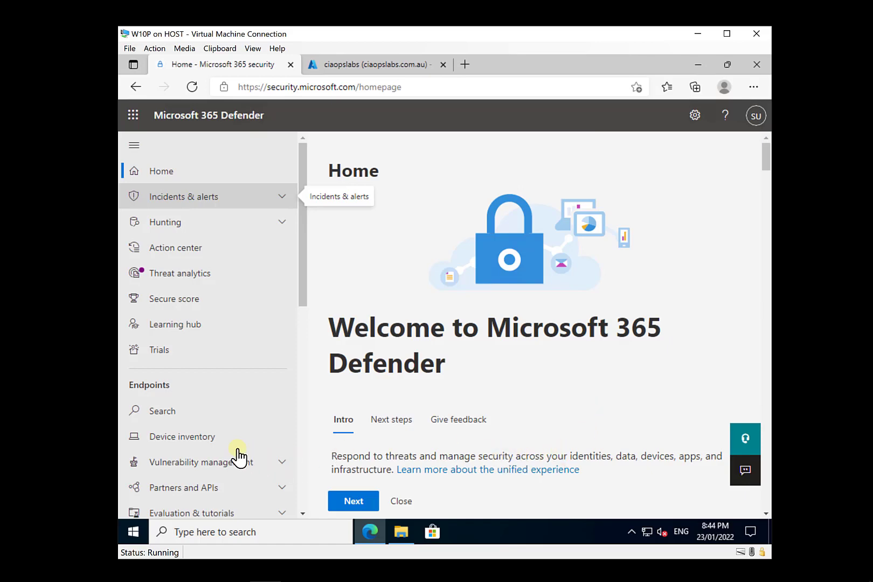
Step: Open the device inventory and view the details of the device desktop-kq7o0eh
left_click(182, 437)
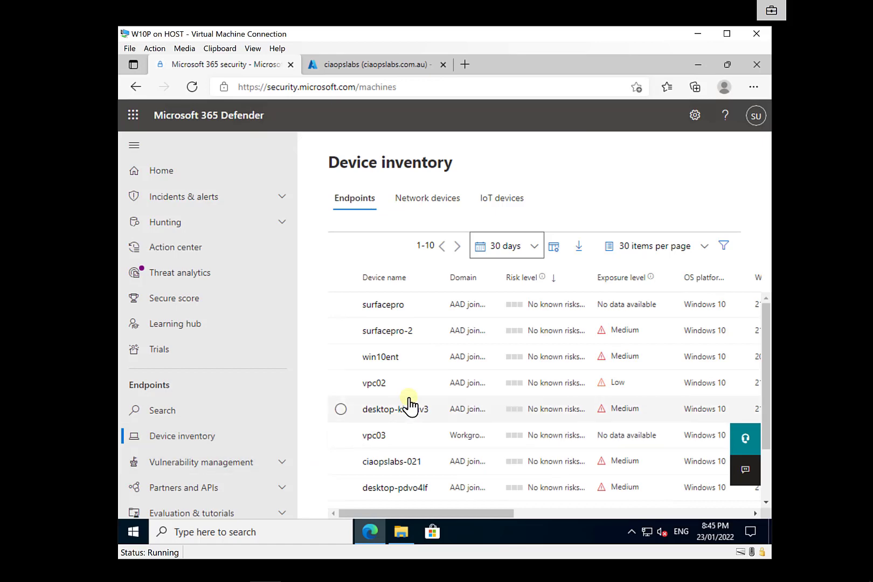
scroll(409, 404, "down", 3)
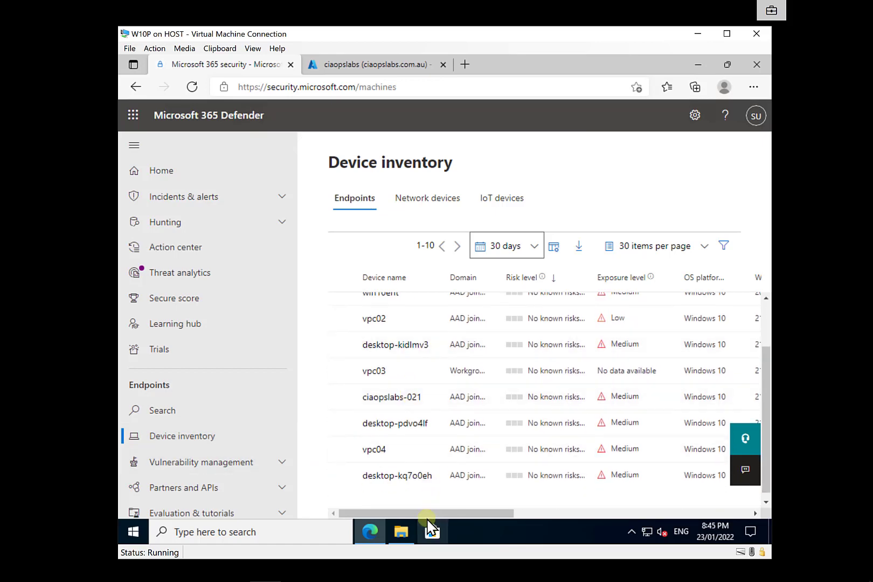
mouse_move(447, 514)
left_mouse_down()
mouse_move(598, 516)
mouse_move(385, 520)
left_mouse_up()
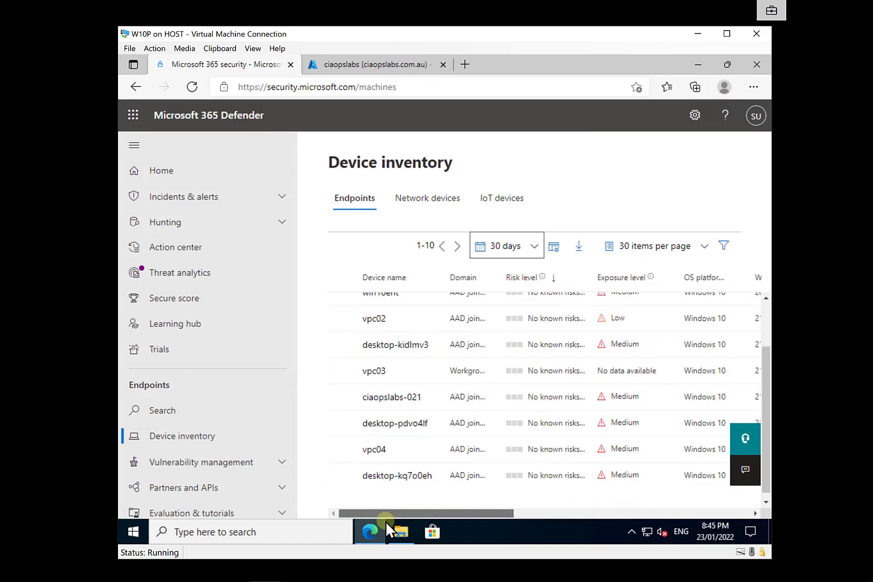
left_click(340, 479)
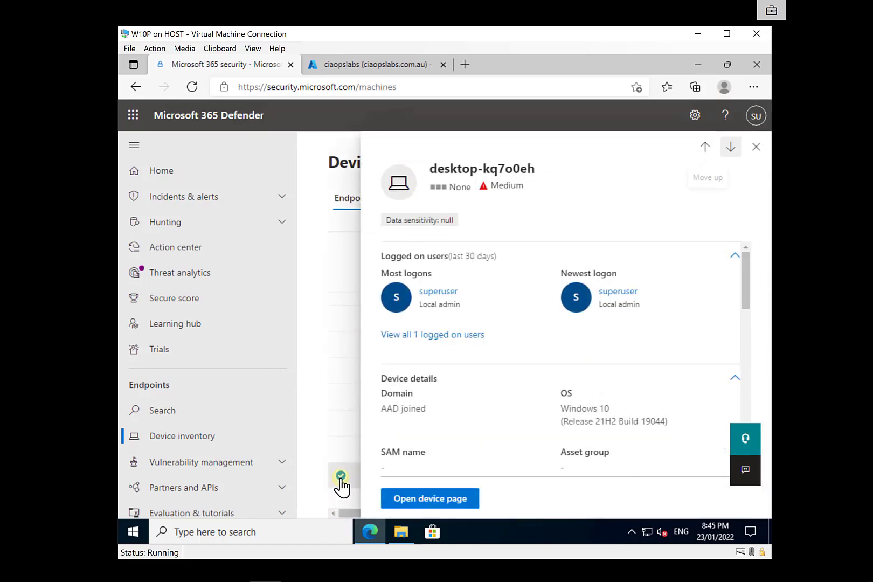
Step: Check this PC's device name in the Windows system information, and close both that window and the inventory's device details
left_click(133, 532)
right_click(133, 533)
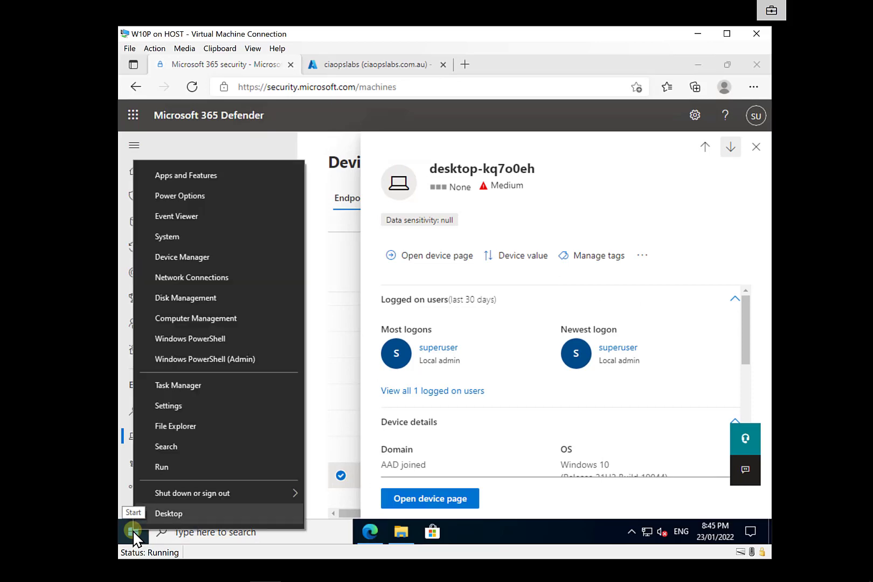
left_click(165, 241)
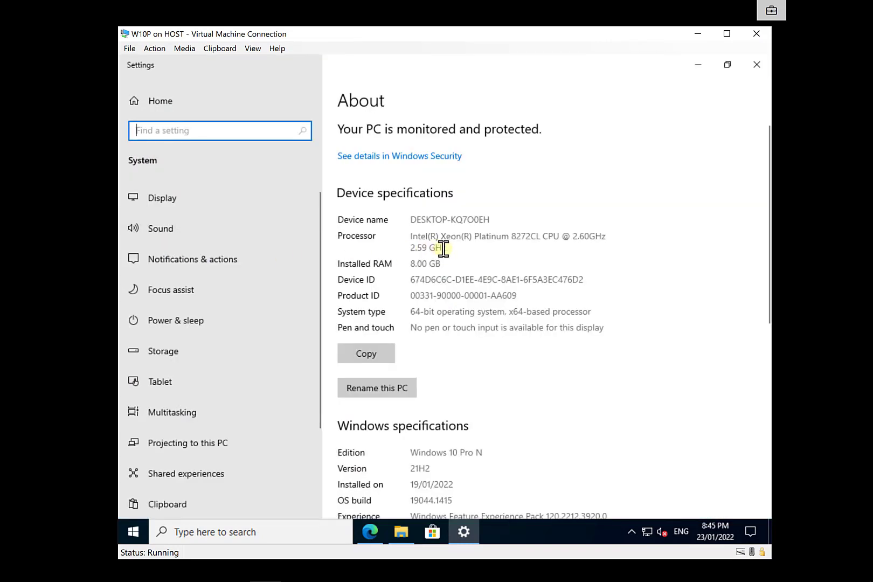
left_click(756, 65)
left_click(756, 148)
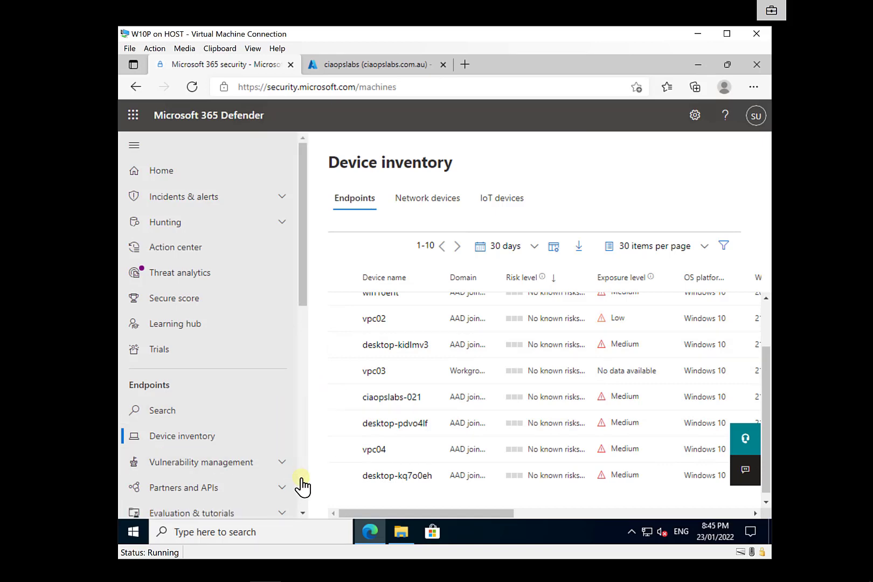
Step: Open the Offboarding page in the Endpoints settings and review the local script package for Windows 10 and 11
scroll(302, 486, "down", 8)
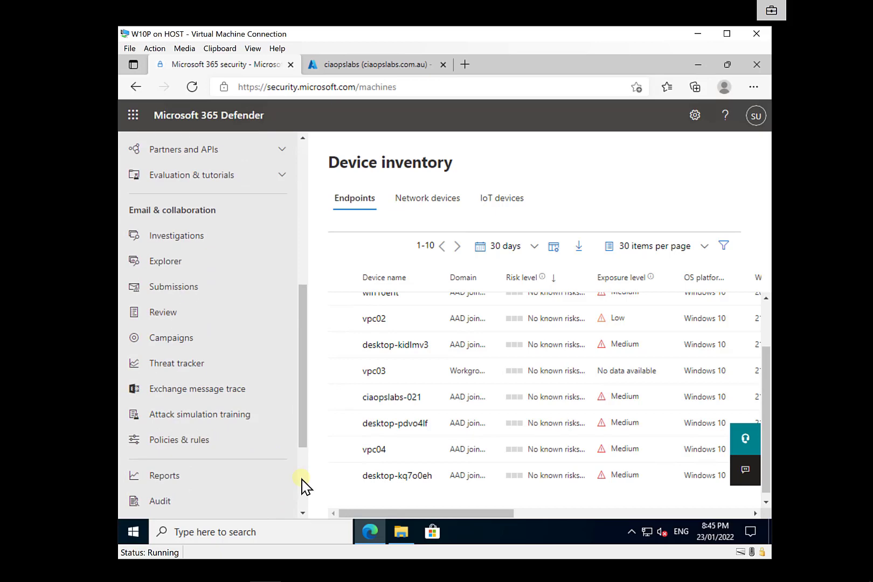
scroll(302, 486, "down", 1)
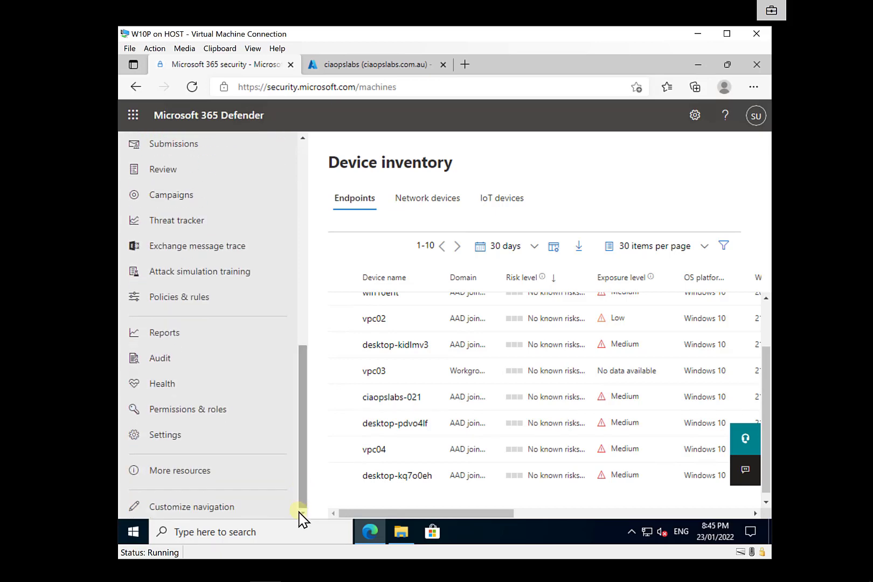
left_click(169, 439)
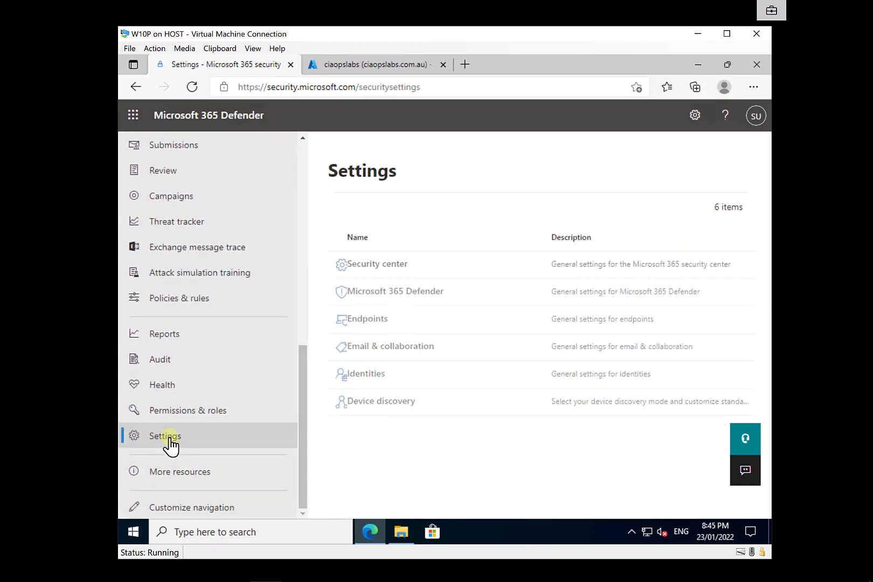
left_click(383, 326)
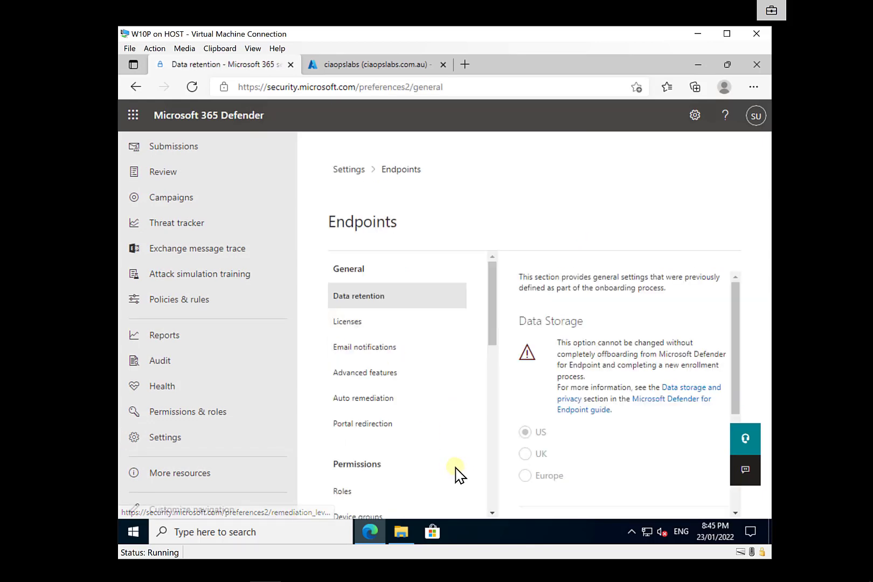
scroll(455, 474, "down", 1)
scroll(455, 474, "down", 10)
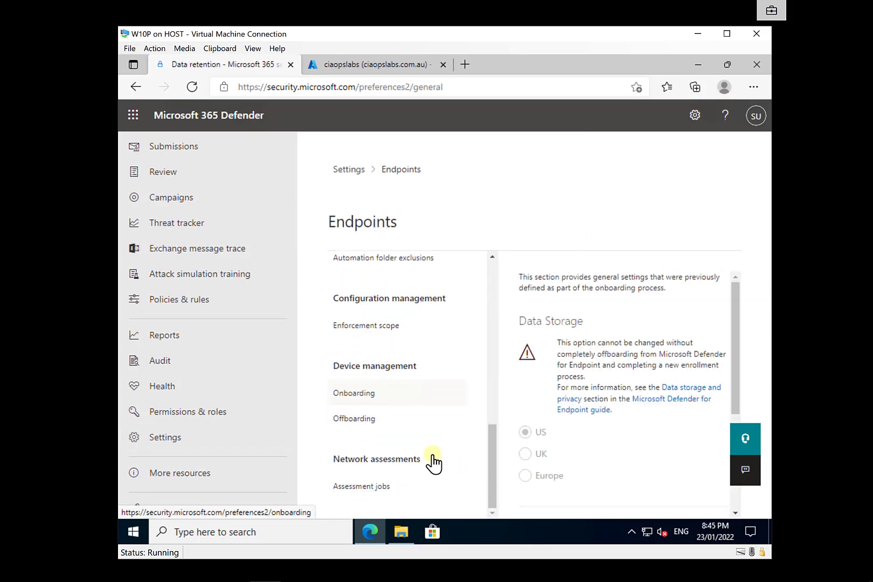
left_click(380, 421)
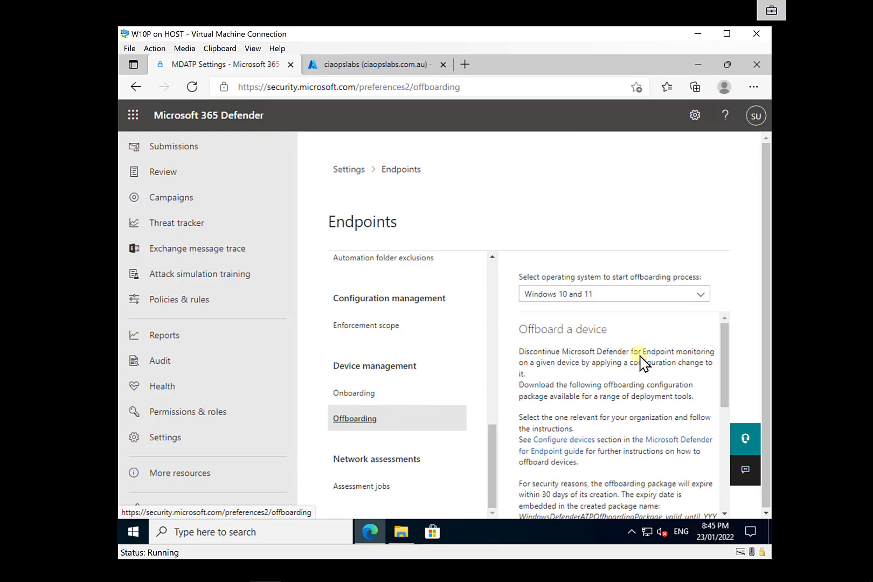
scroll(641, 361, "down", 5)
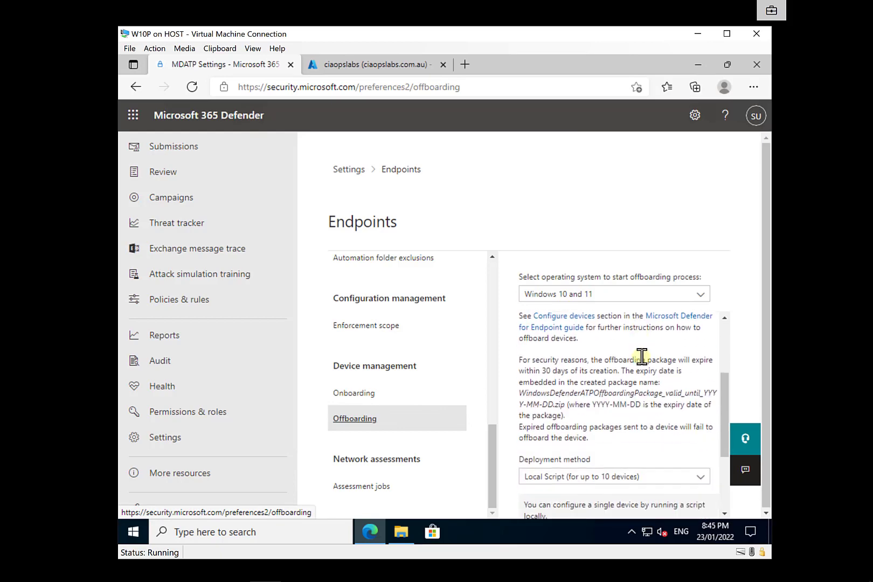
scroll(644, 384, "down", 1)
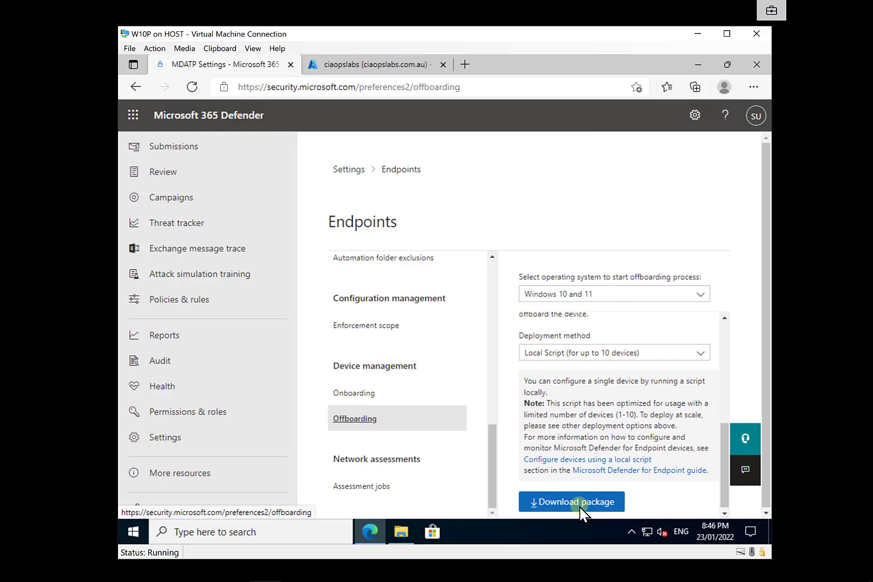
Step: Show the Downloads folder containing the offboarding script, and start Command Prompt with administrator rights
left_click(404, 536)
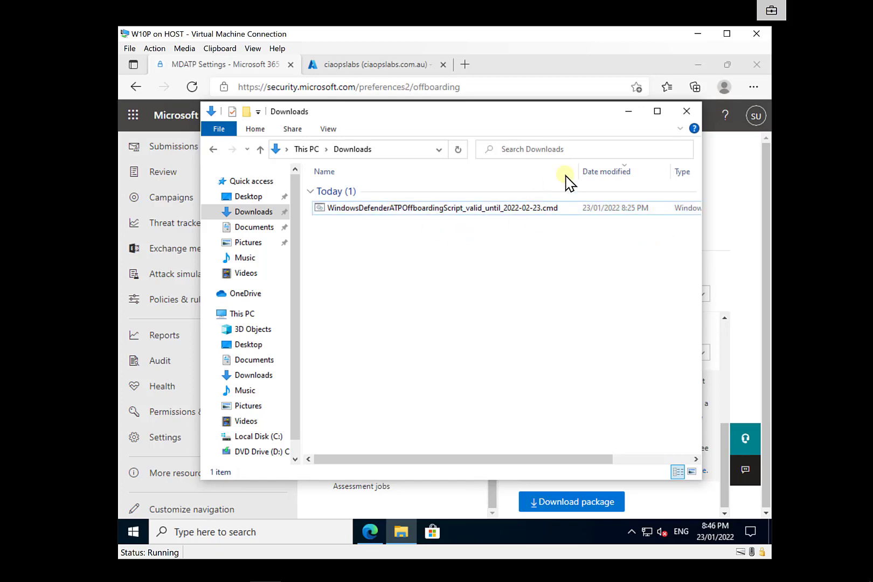
left_click(698, 65)
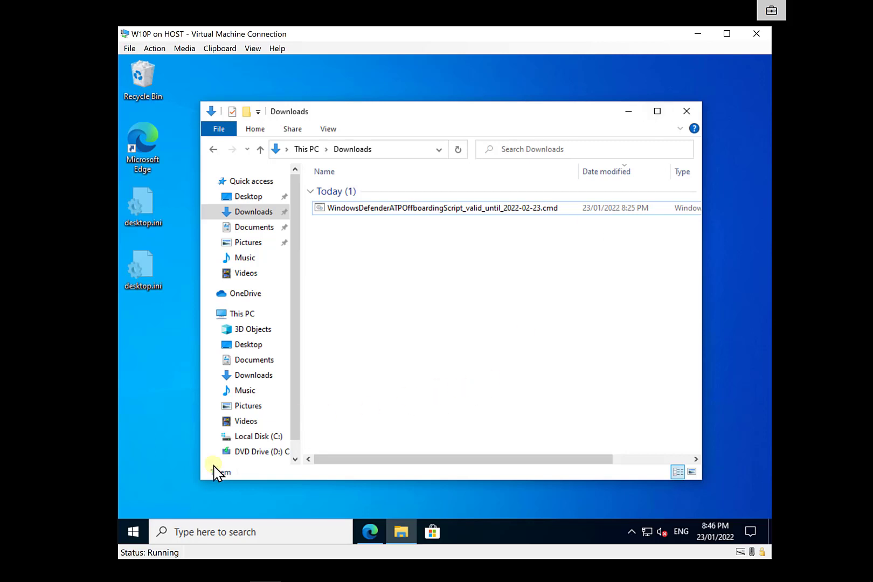
left_click(132, 533)
type("cmd")
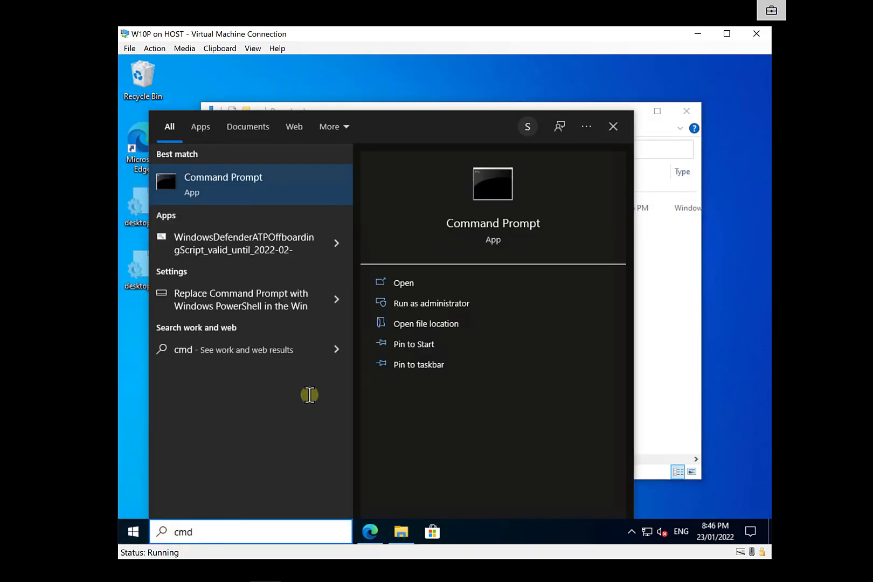
left_click(419, 303)
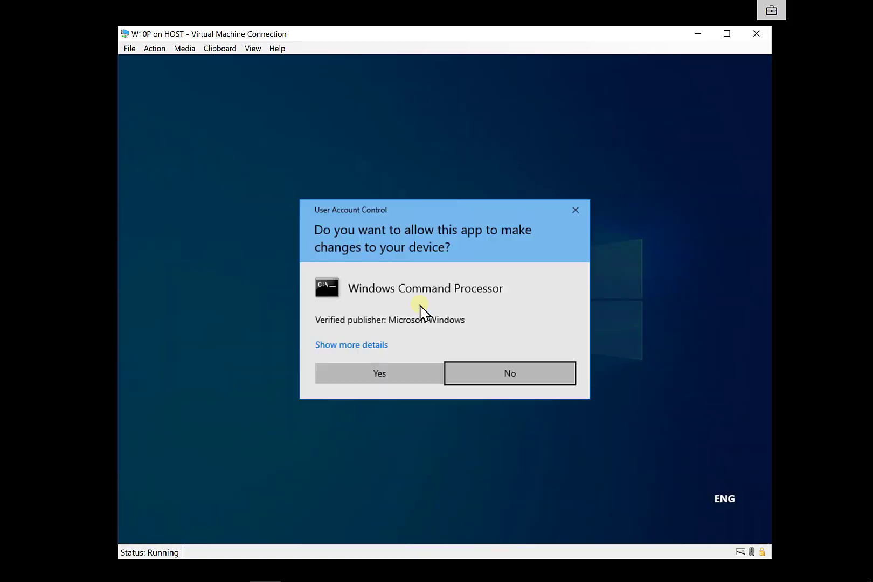
left_click(382, 377)
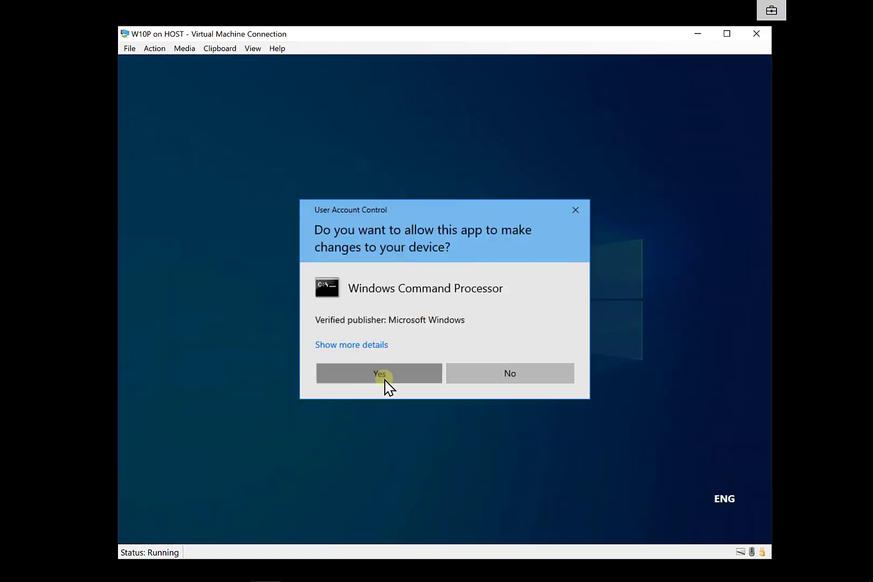
Step: Change the working directory to C:\Users\SuperUser\Downloads and list its files with dir
type("cd\\")
key("Return")
type("cd users")
key("Return")
type("cd superuser")
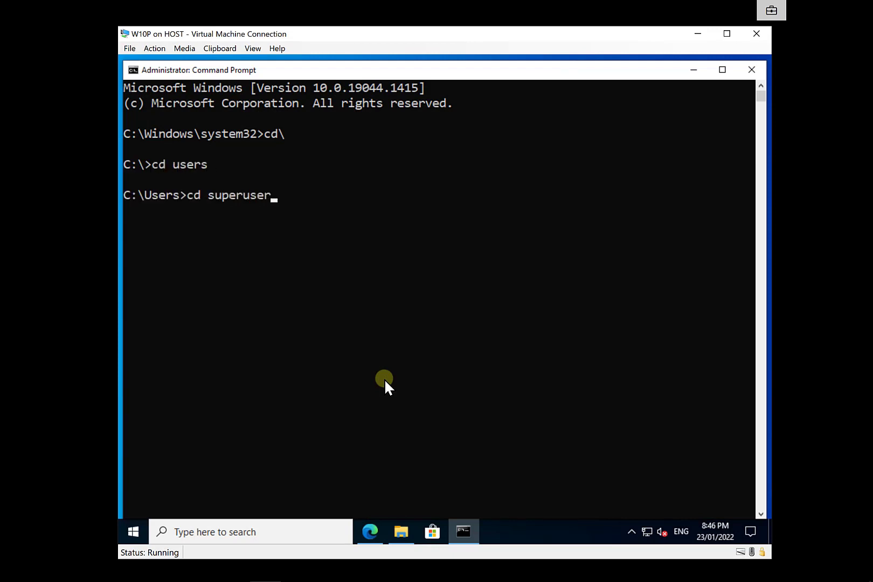
key("Return")
type("cd dow")
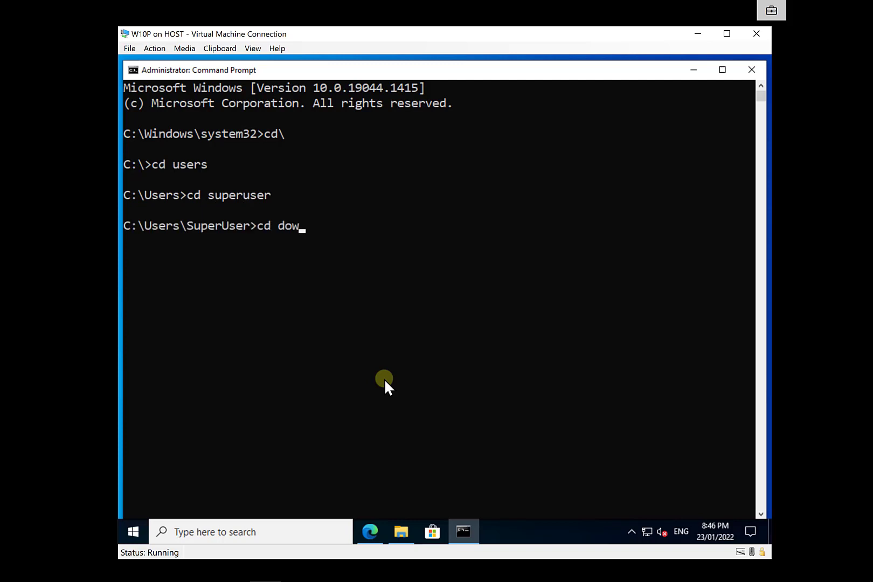
type("nloads")
key("Return")
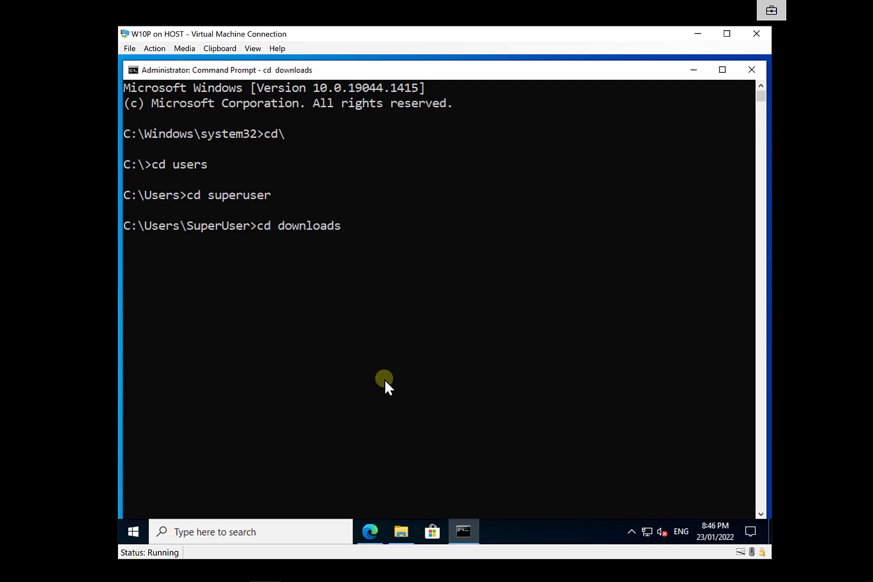
type("dir")
key("Return")
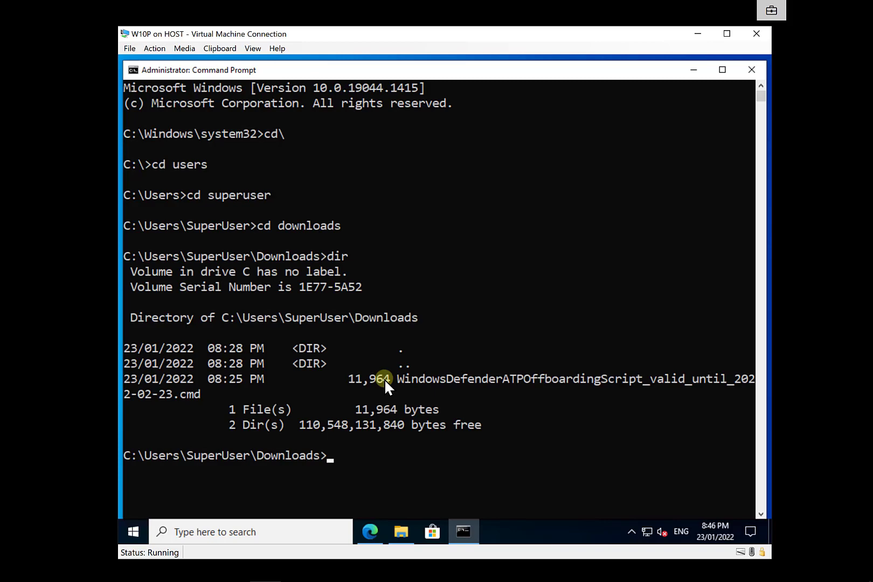
Step: Clear the console and run .\WindowsDefenderATPOffboardingScript_valid_until_2022-02-23.cmd
type("cls")
key("Return")
type(".\\windowsDefenderATPOffboardingScript_valid_until_2022-02-23.cmd")
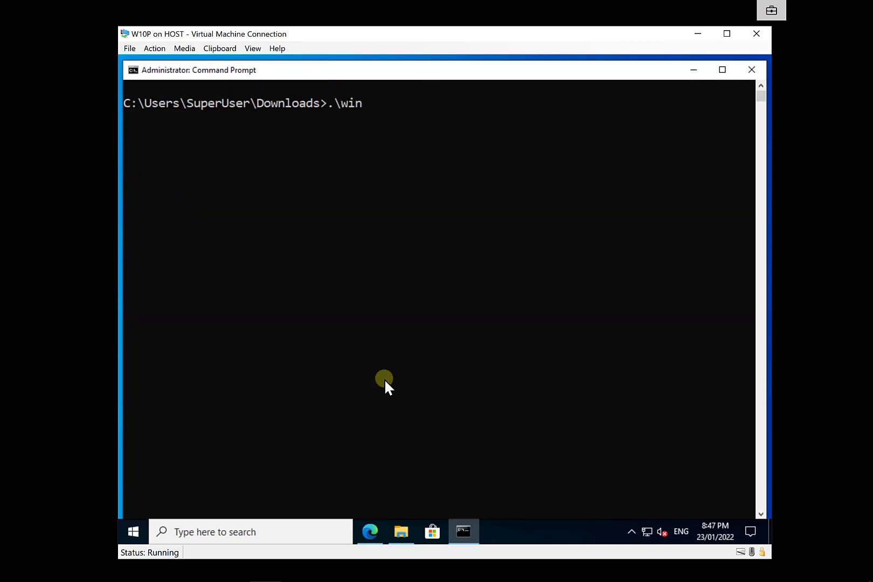
key("Tab")
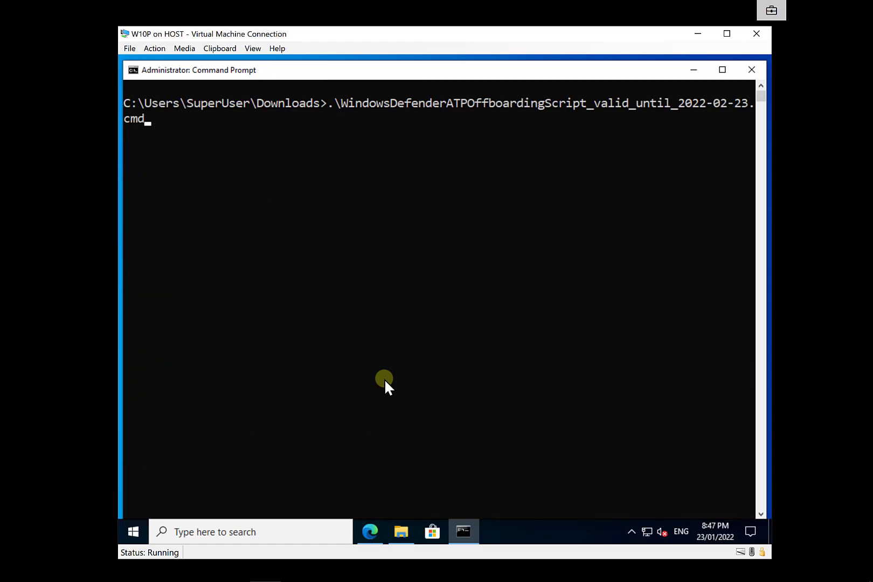
key("Return")
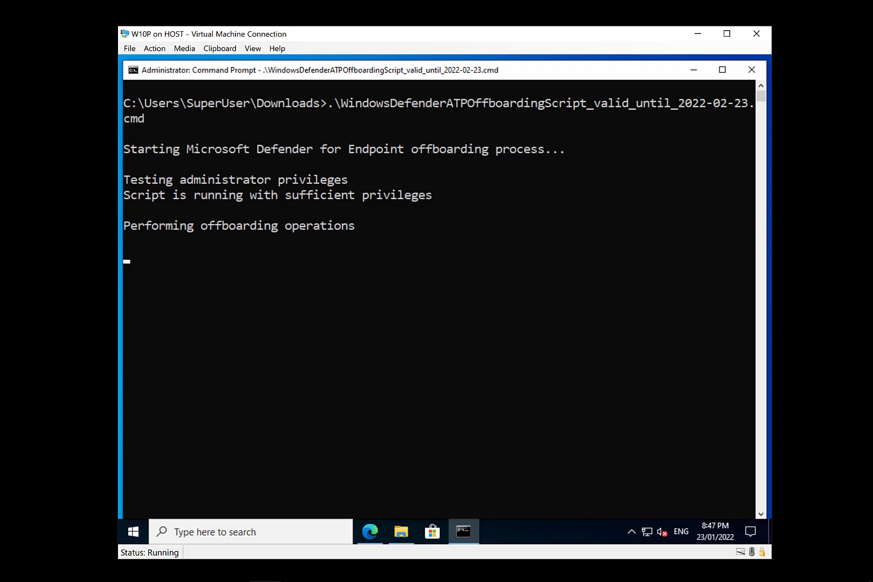
Step: Switch to Edge and open the docs.microsoft.com article on offboarding devices in a new tab, using the host's clipboard URL
left_click(369, 531)
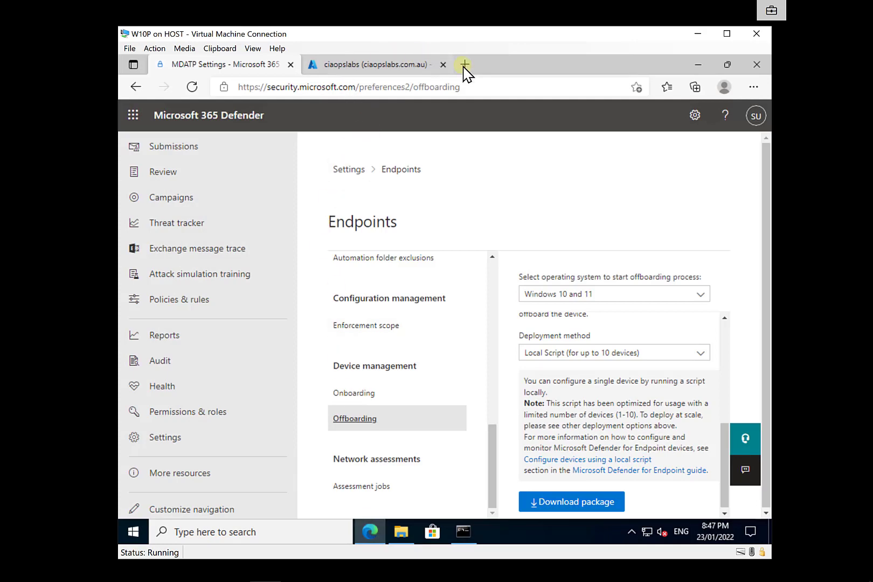
left_click(465, 64)
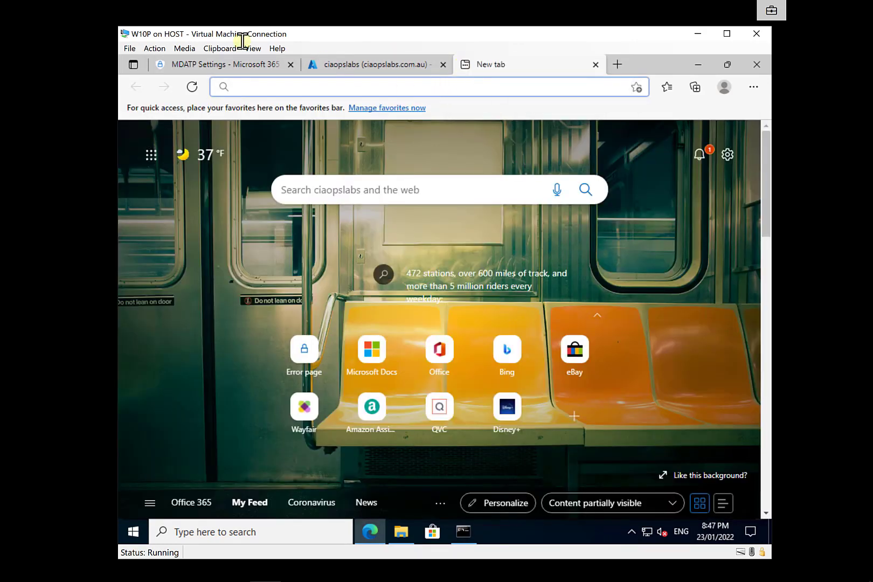
left_click(222, 49)
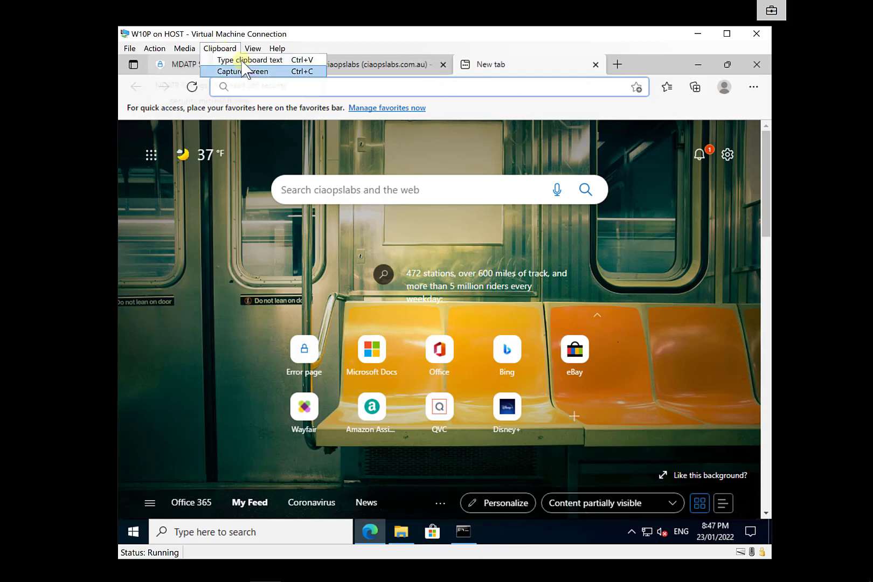
left_click(247, 60)
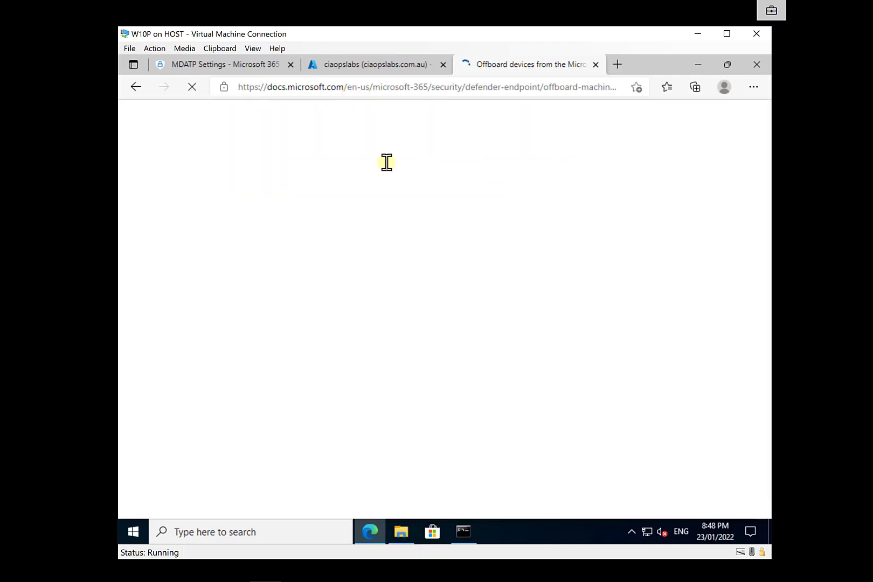
Step: Read the article's note on device status and data retention after offboarding, and close the article
scroll(491, 288, "down", 5)
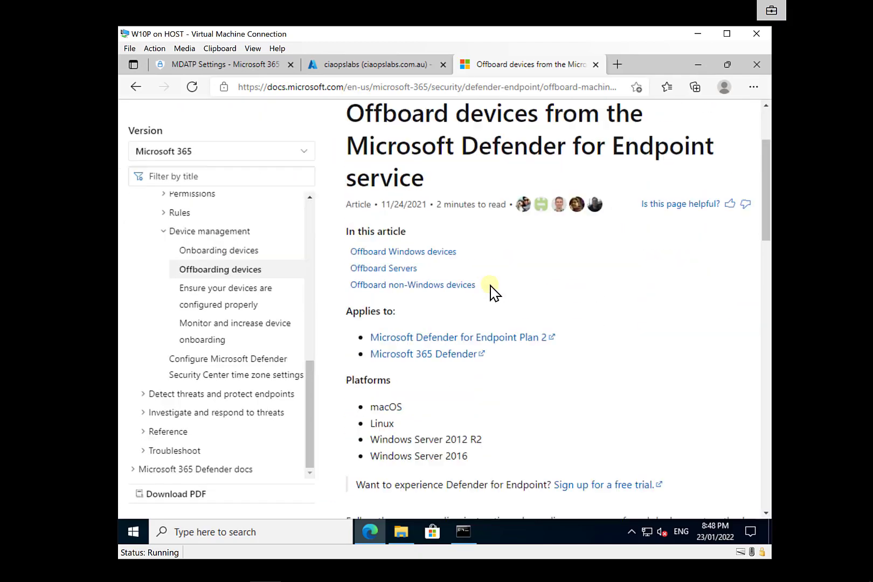
scroll(494, 293, "up", 3)
scroll(494, 294, "up", 1)
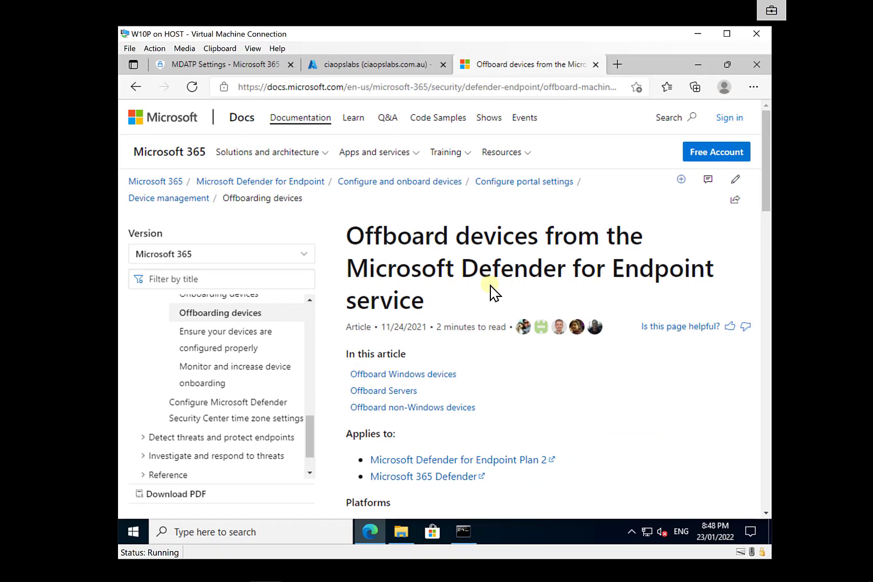
scroll(492, 291, "down", 8)
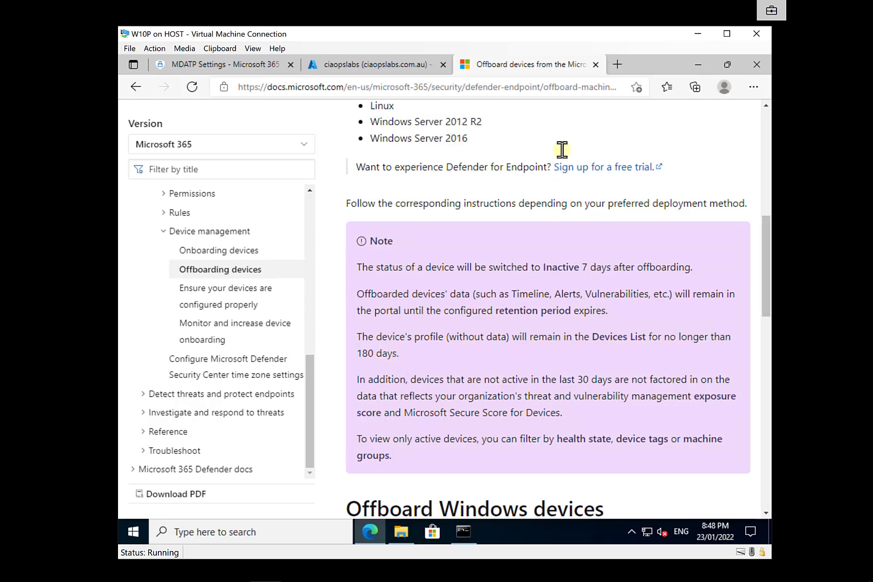
left_click(595, 64)
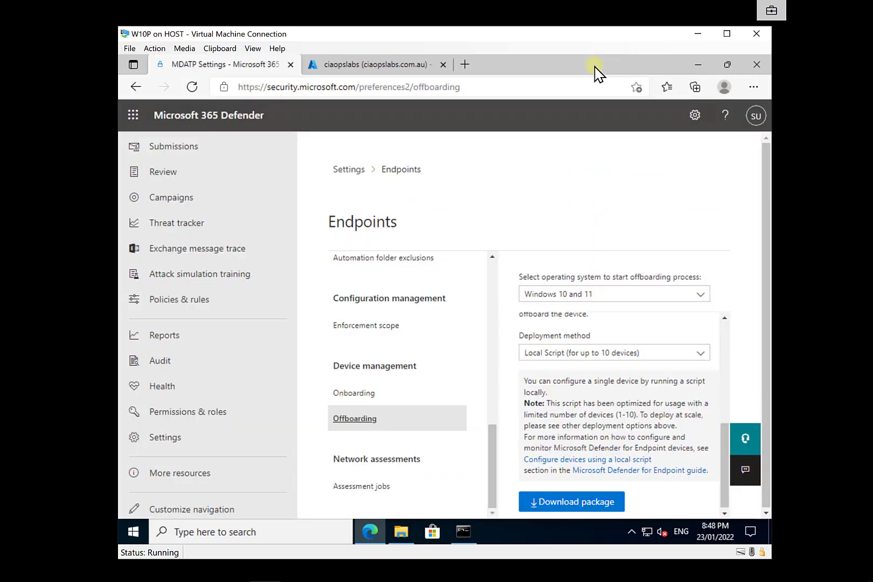
Step: Return to the Command Prompt, dismiss the offboarding script's final prompt and close the console
left_click(462, 534)
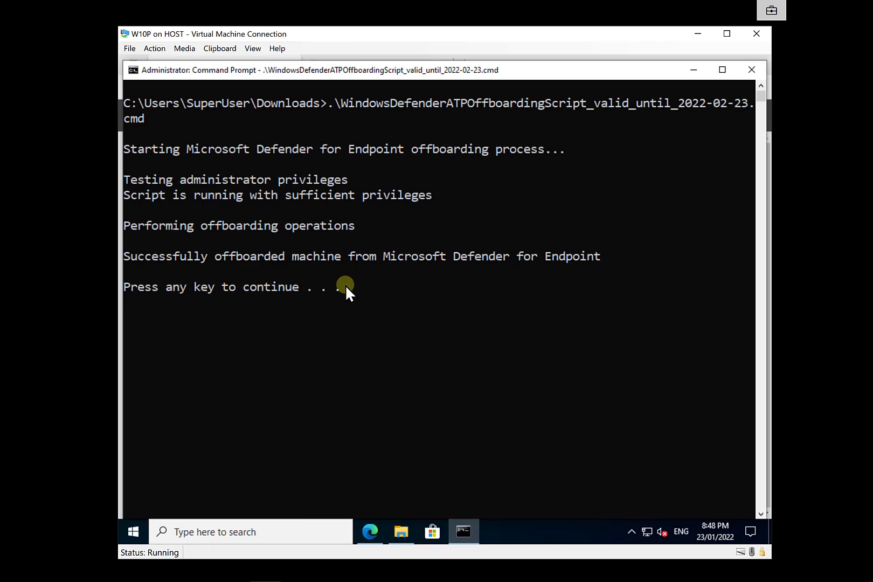
left_click(345, 286)
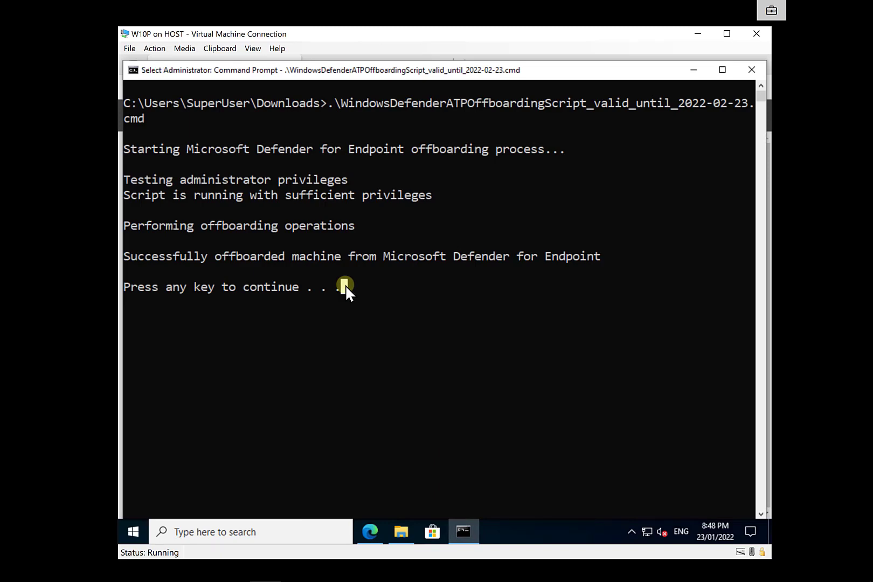
key("Return")
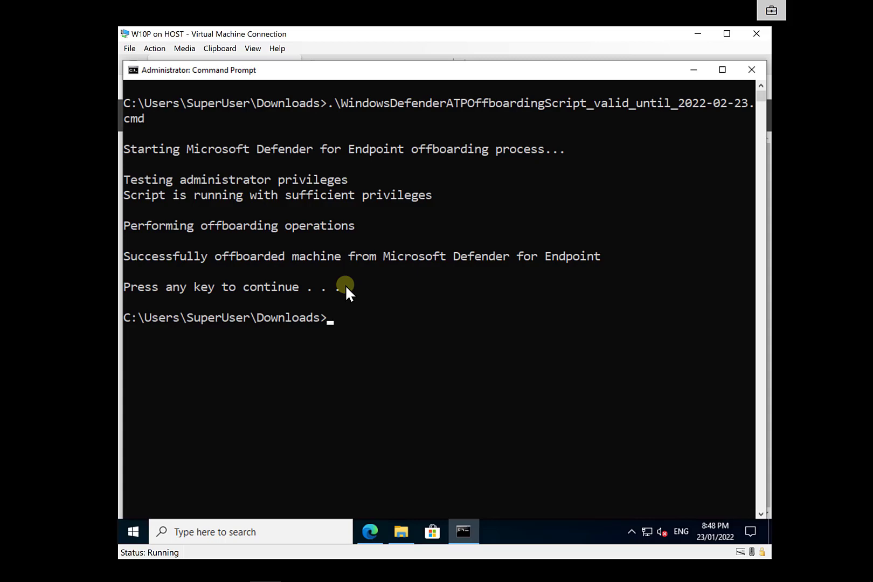
left_click(750, 71)
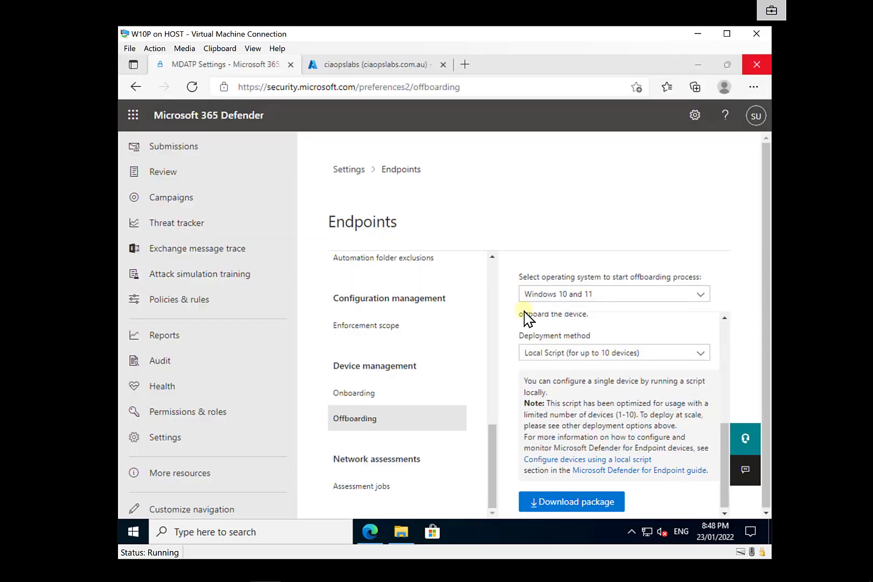
Step: Open Registry Editor with elevation, check OnboardingState under HKEY_LOCAL_MACHINE\SOFTWARE\Microsoft\Windows Advanced Threat Protection\Status, and close the editor
left_click(135, 531)
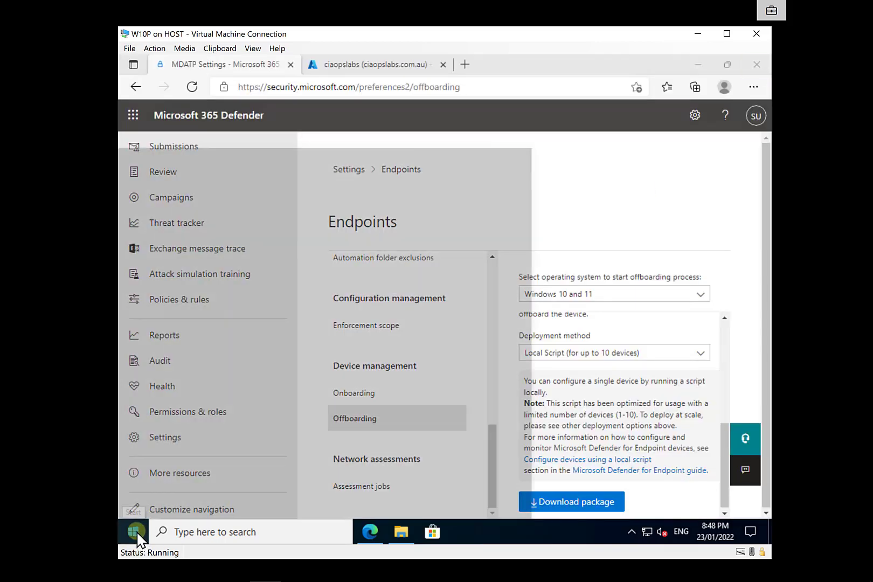
type("rege")
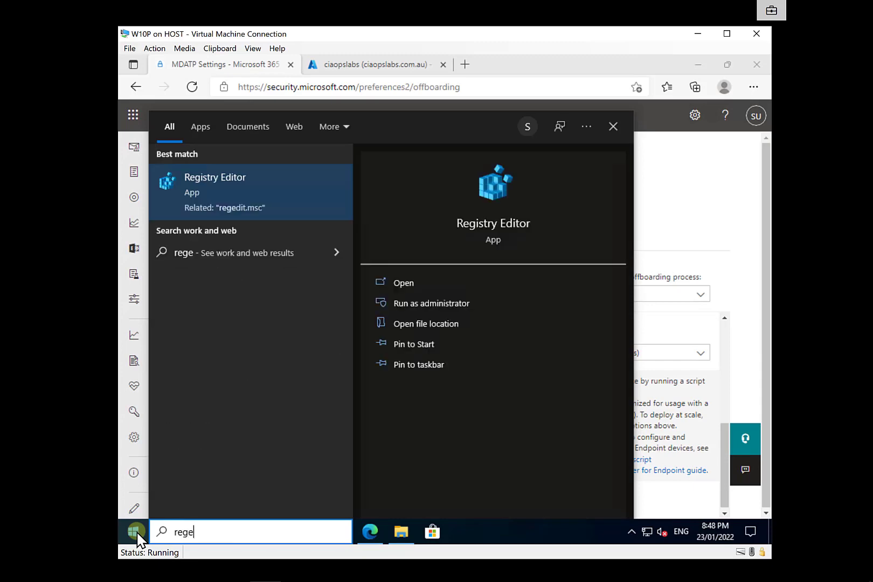
key("Return")
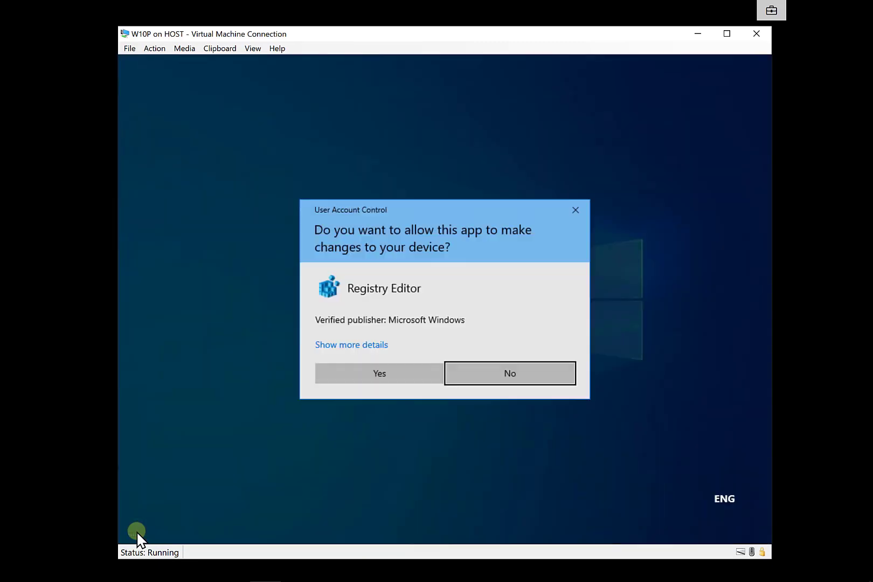
left_click(344, 376)
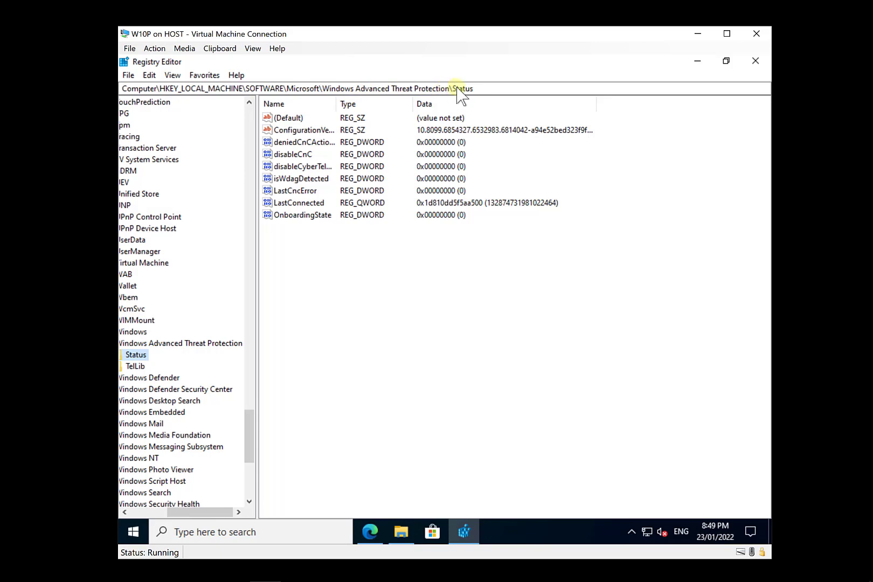
left_click(310, 217)
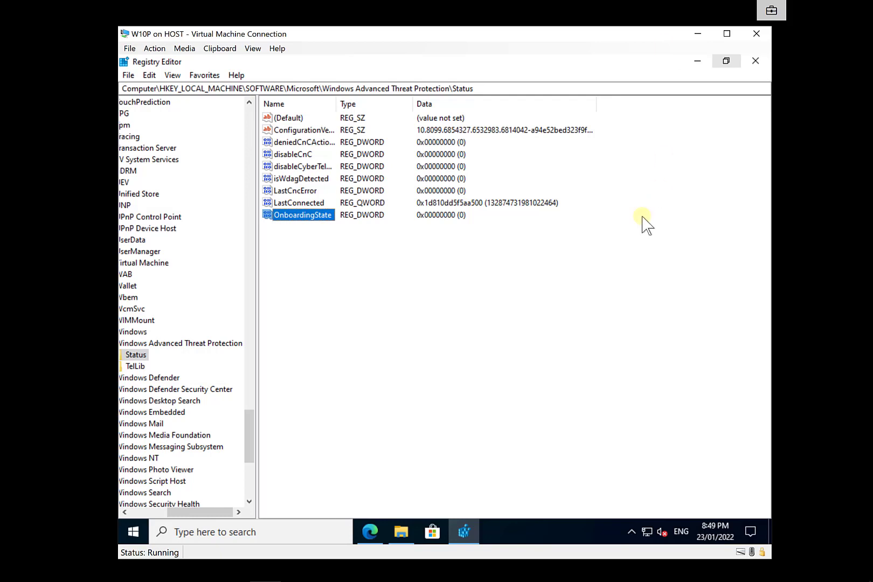
left_click(756, 61)
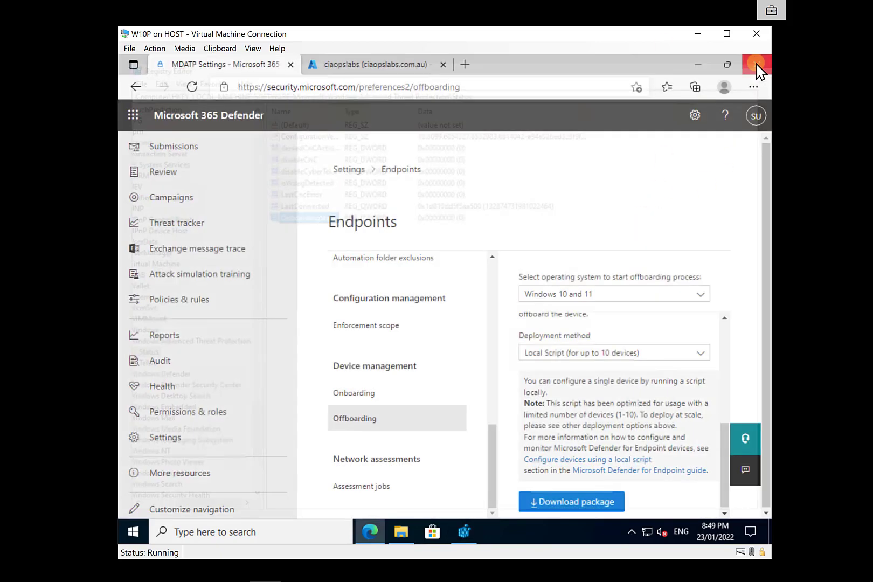
Step: Set the offboarding deployment method to Mobile Device Management / Microsoft Intune and download its package
left_click(532, 238)
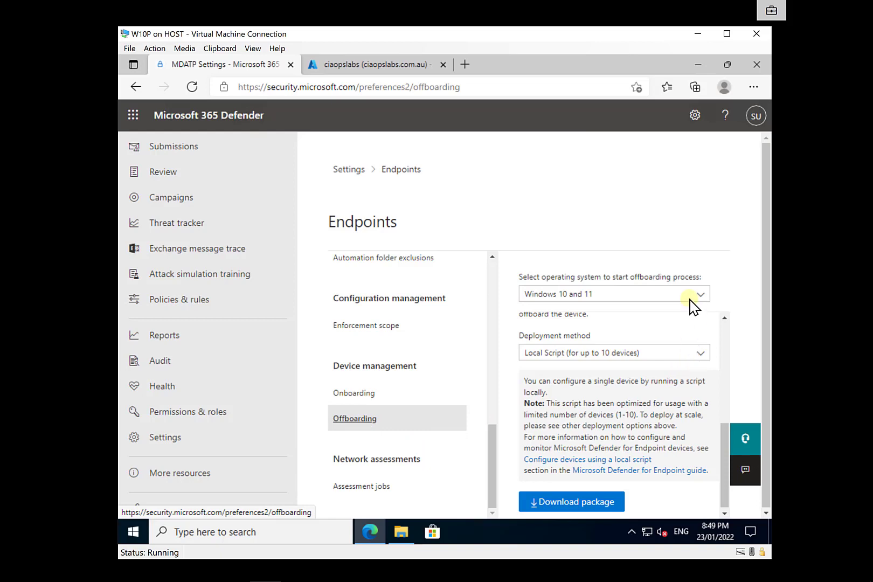
left_click(691, 356)
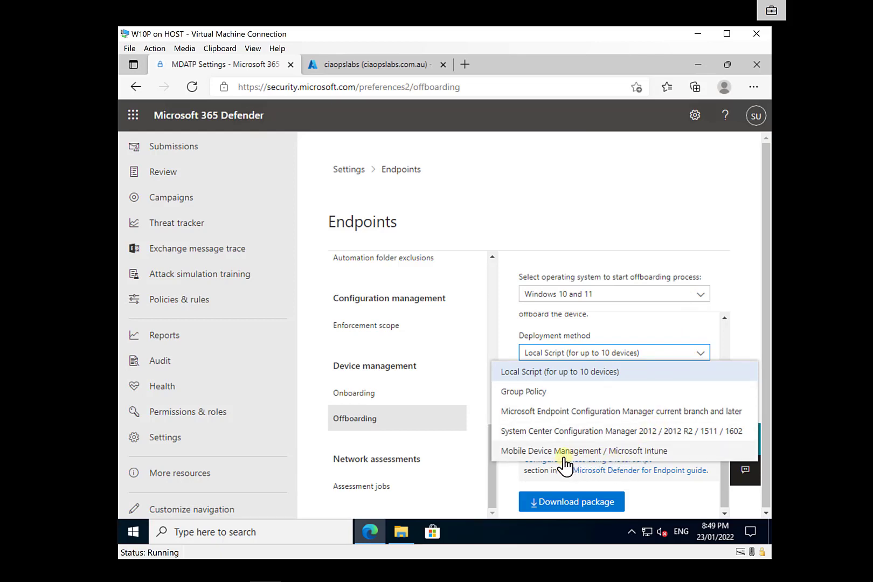
left_click(591, 453)
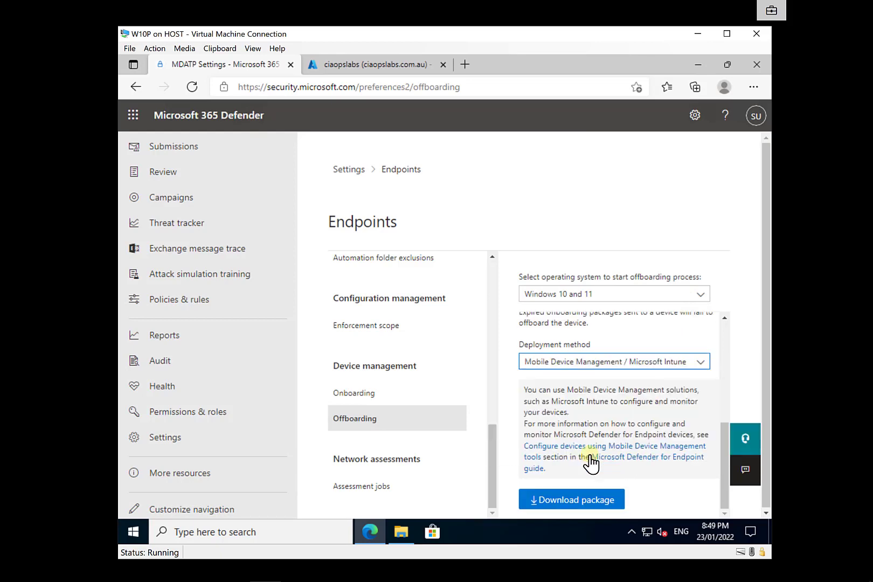
left_click(577, 500)
left_click(580, 502)
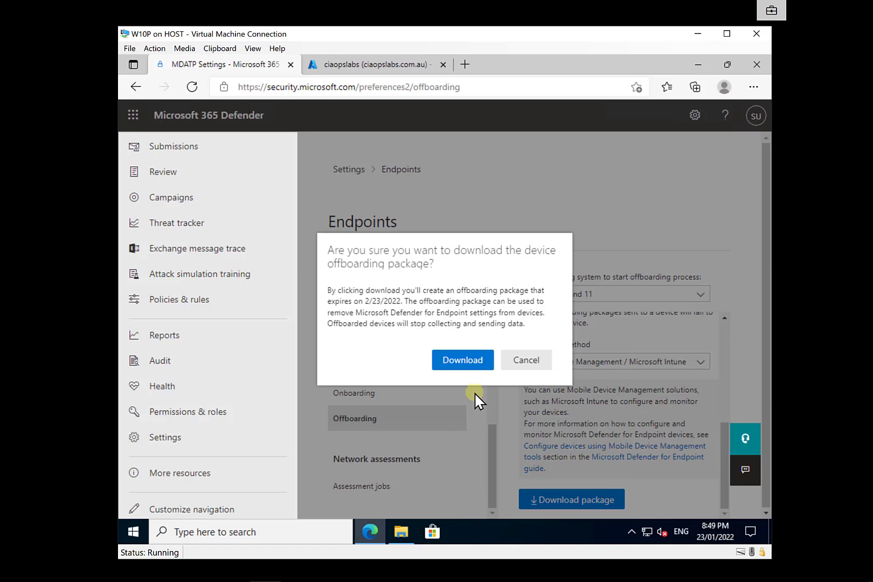
left_click(474, 364)
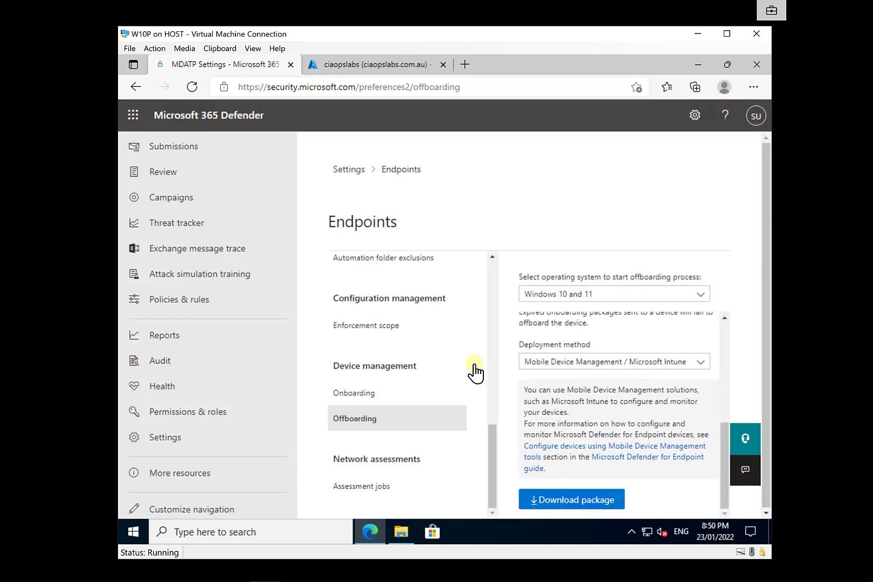
Step: Open the Downloads folder in File Explorer and delete WindowsDefenderATPOffboardingScript_valid_until_2022-02-23.cmd
left_click(408, 541)
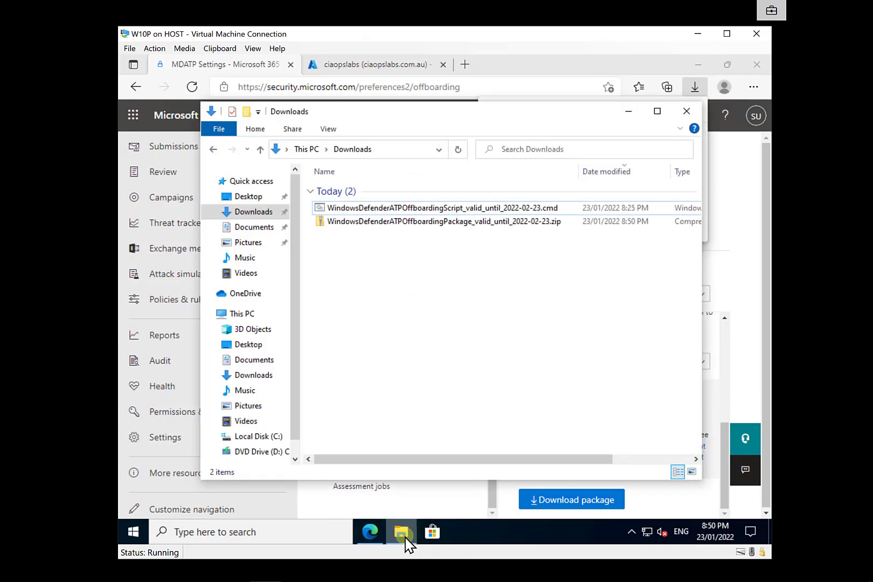
left_click(394, 210)
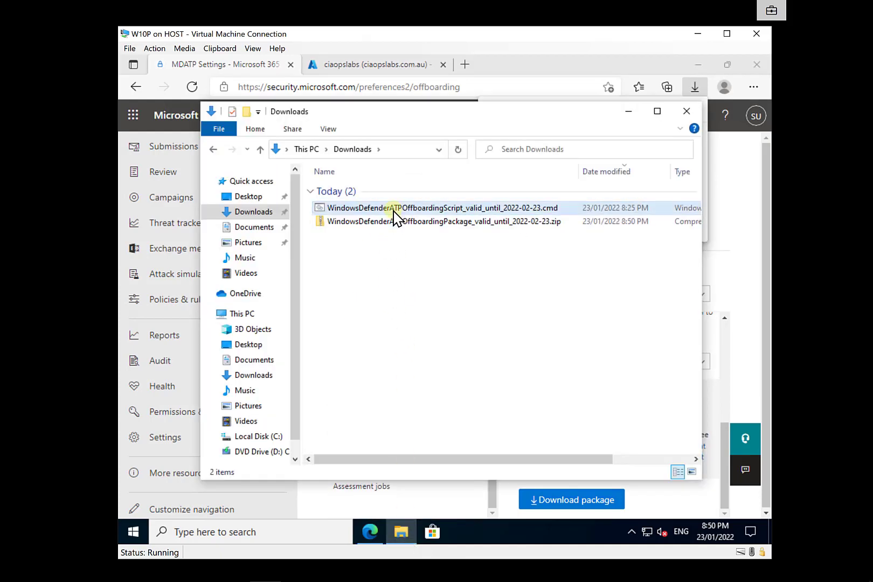
key("Delete")
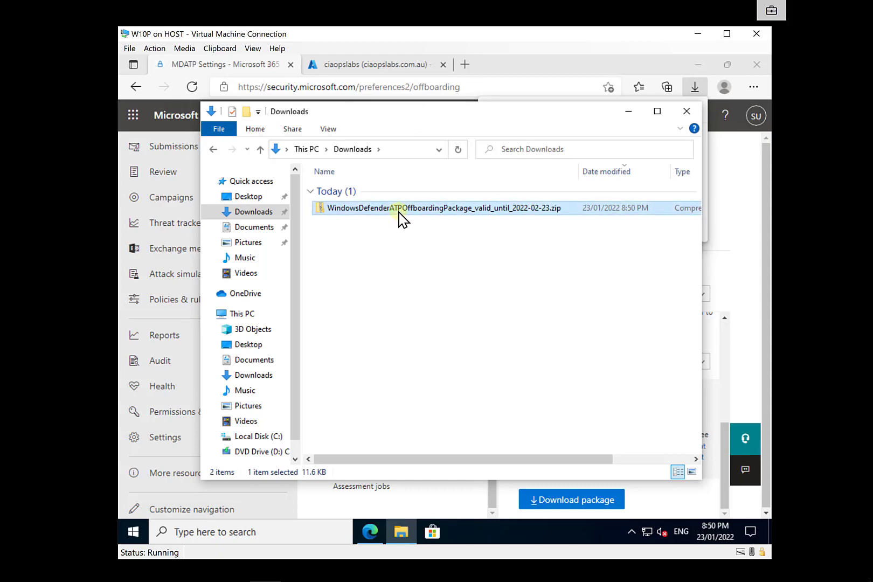
Step: Extract WindowsDefenderATPOffboardingPackage_valid_until_2022-02-23.zip directly into C:\Users\SuperUser\Downloads\
right_click(399, 214)
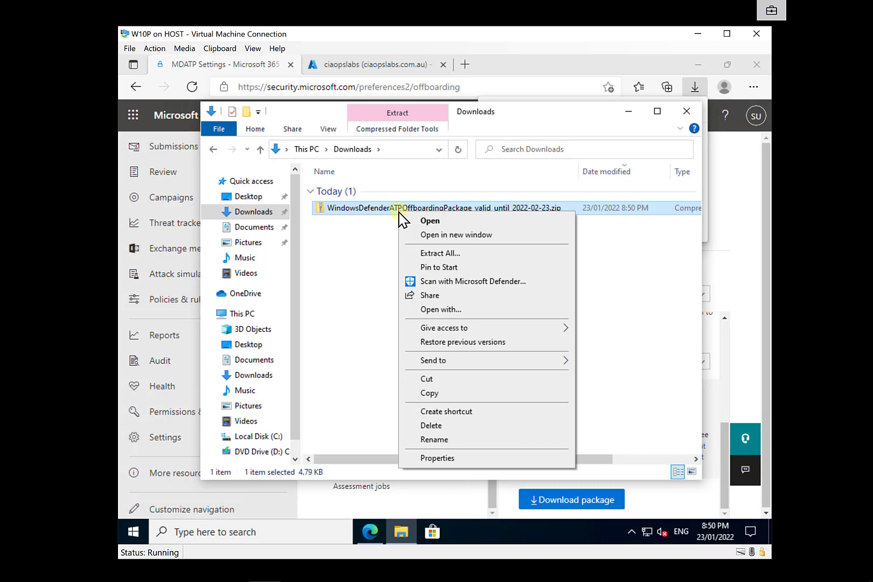
left_click(433, 253)
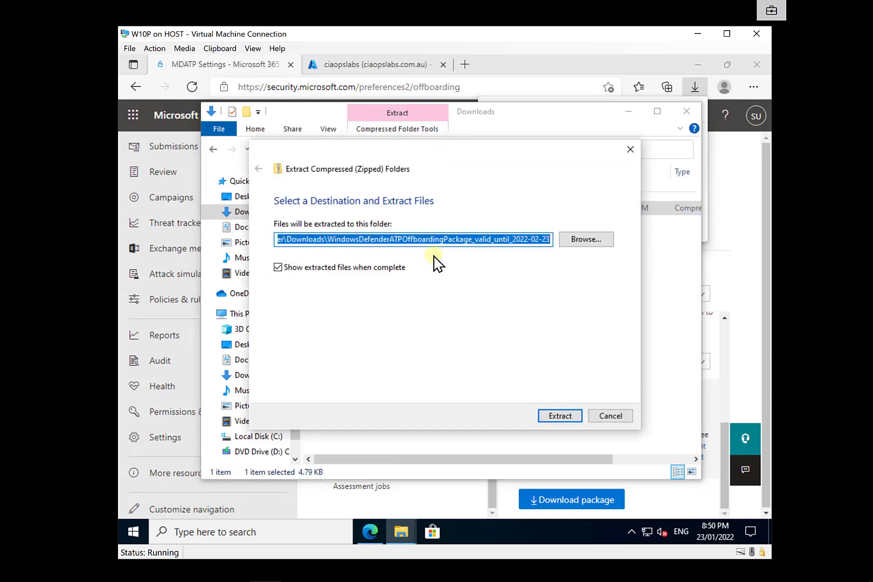
key("BackSpace")
key("BackSpace")
key("BackSpace")
key("BackSpace")
key("BackSpace")
key("BackSpace")
key("BackSpace")
key("BackSpace")
key("BackSpace")
key("BackSpace")
key("BackSpace")
key("BackSpace")
key("BackSpace")
key("BackSpace")
key("BackSpace")
key("BackSpace")
key("BackSpace")
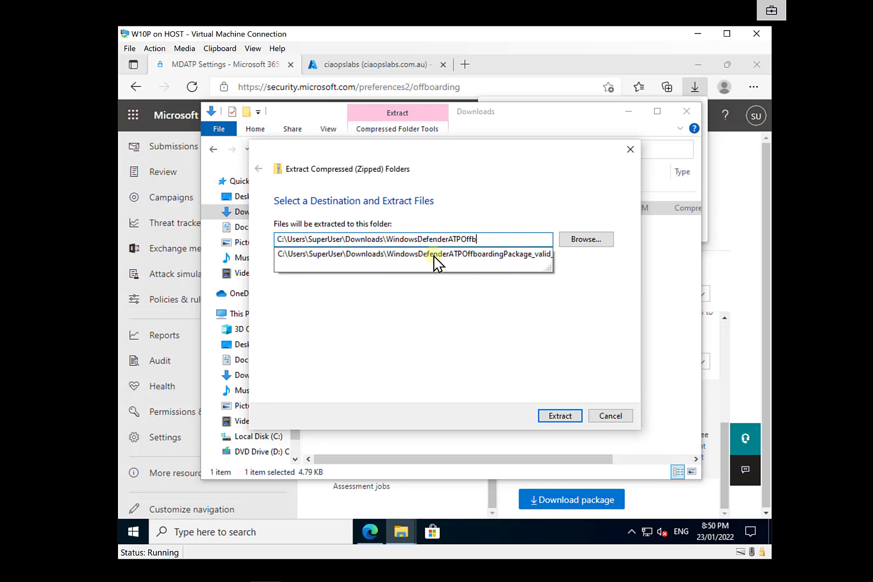
key("BackSpace")
key("BackSpace")
key("BackSpace")
key("BackSpace")
key("BackSpace")
key("BackSpace")
key("BackSpace")
key("BackSpace")
key("BackSpace")
key("BackSpace")
key("BackSpace")
key("BackSpace")
key("BackSpace")
key("BackSpace")
key("BackSpace")
key("BackSpace")
key("BackSpace")
key("BackSpace")
key("BackSpace")
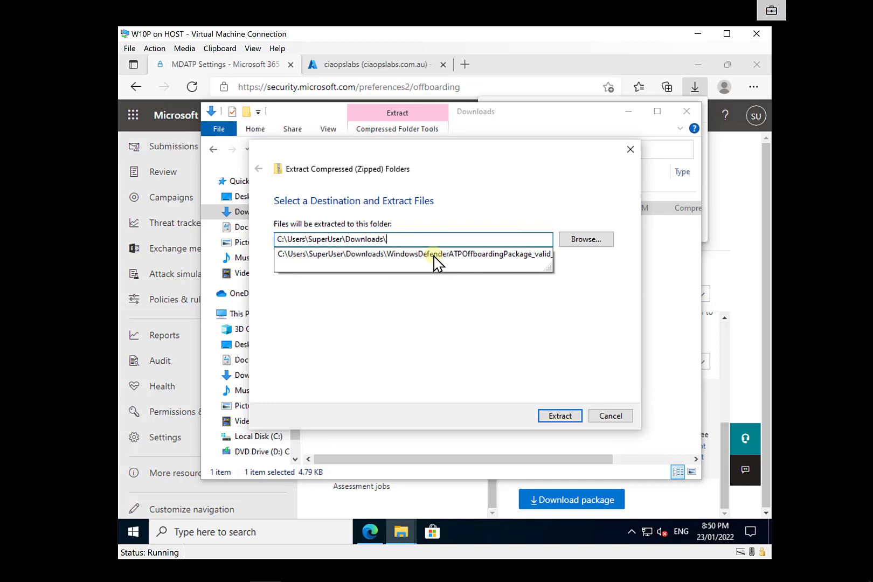
key("Return")
key("Return")
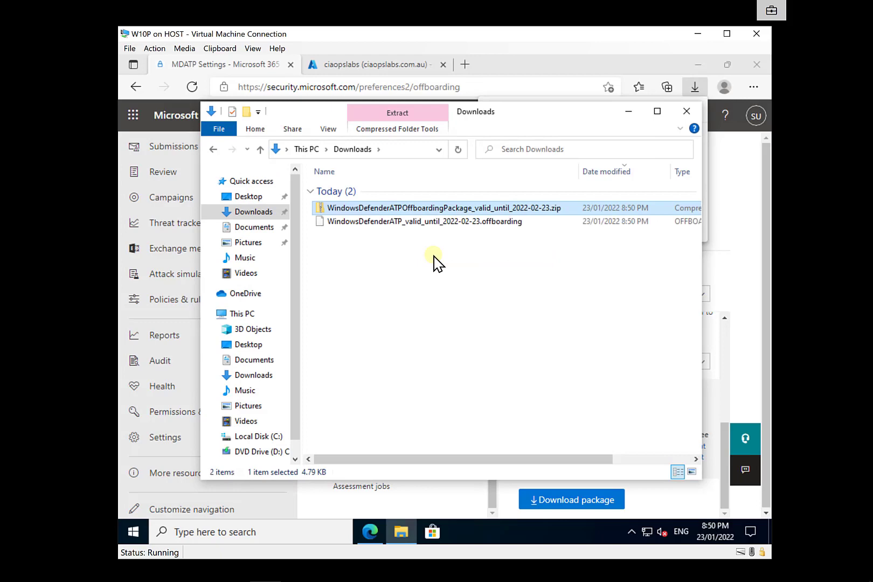
Step: Open WindowsDefenderATP_valid_until_2022-02-23.offboarding in Notepad without making Notepad the default for .offboarding files
right_click(426, 222)
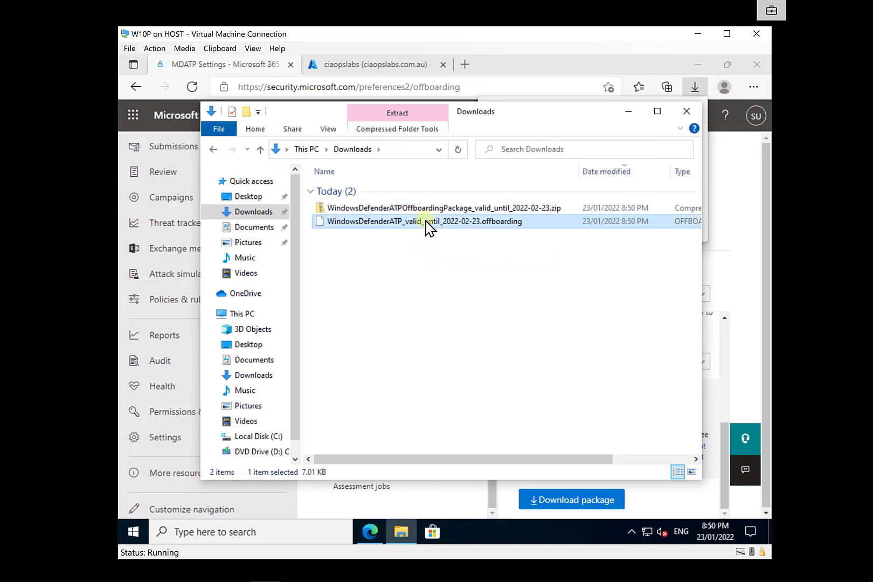
mouse_move(432, 280)
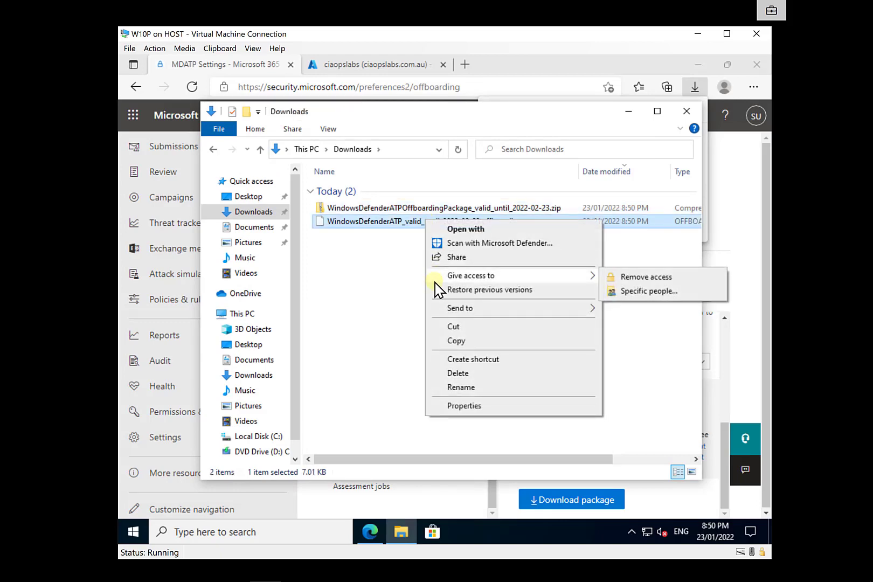
left_click(456, 230)
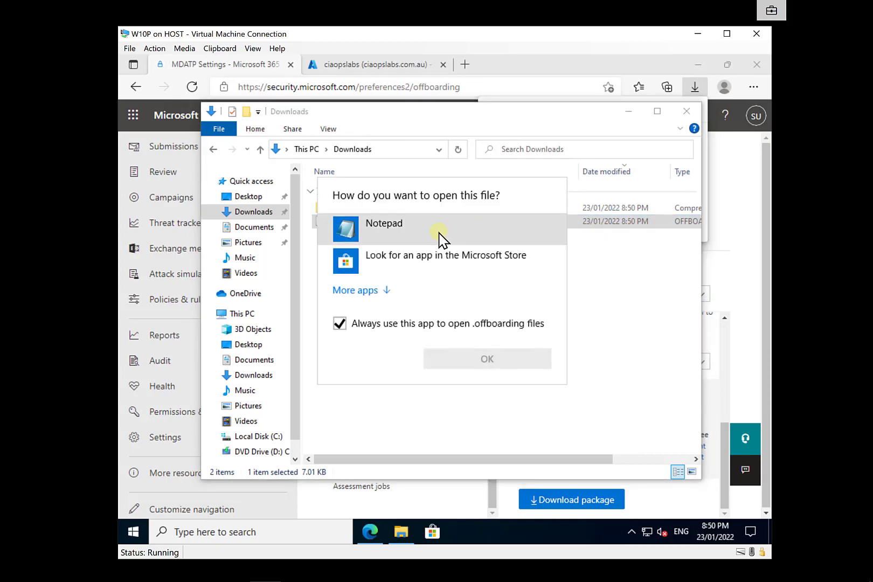
left_click(389, 326)
left_click(388, 233)
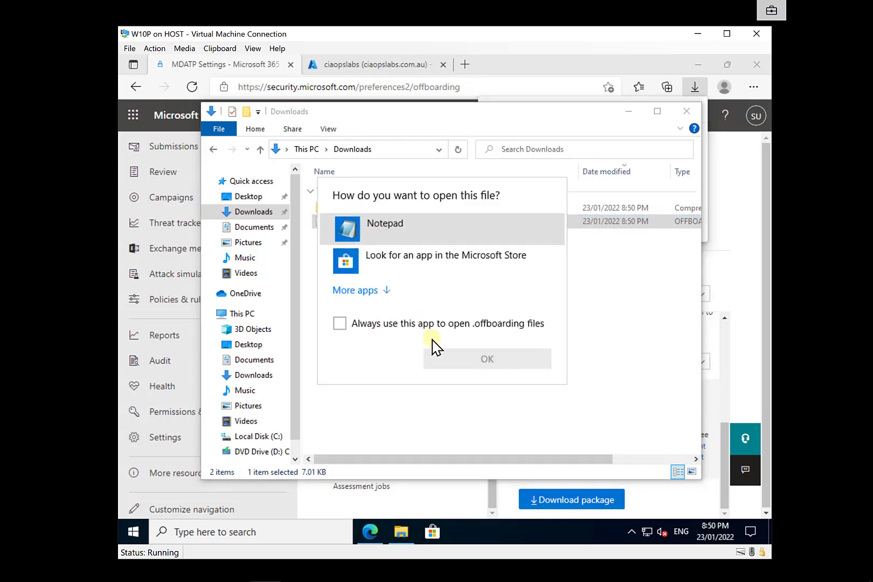
left_click(445, 360)
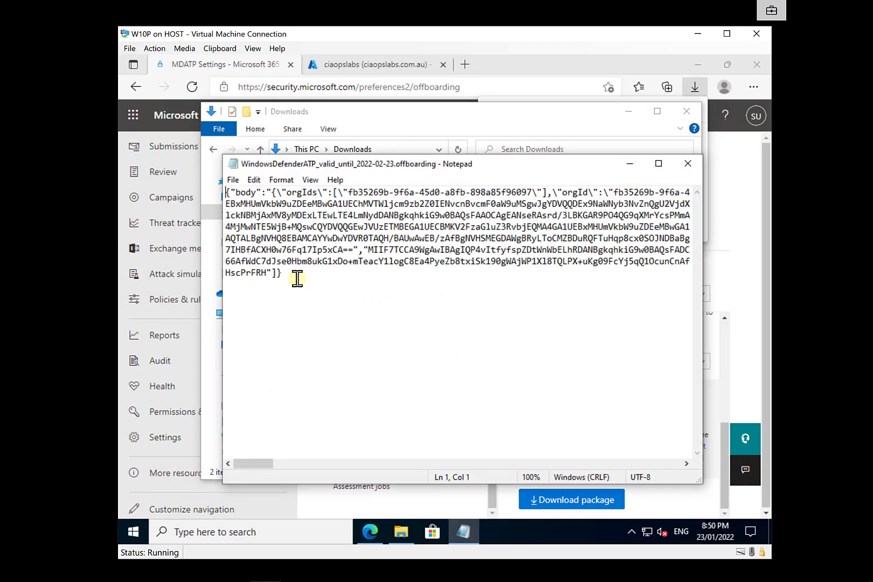
Step: Minimize File Explorer, switch to the Microsoft Endpoint Manager admin center in Edge, and open the configuration profiles for Windows devices
left_click(628, 112)
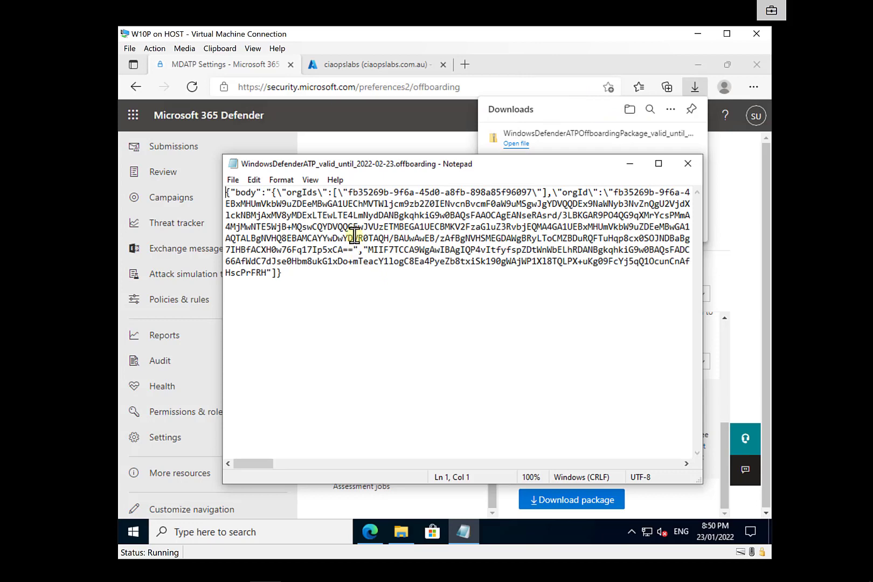
left_click(366, 72)
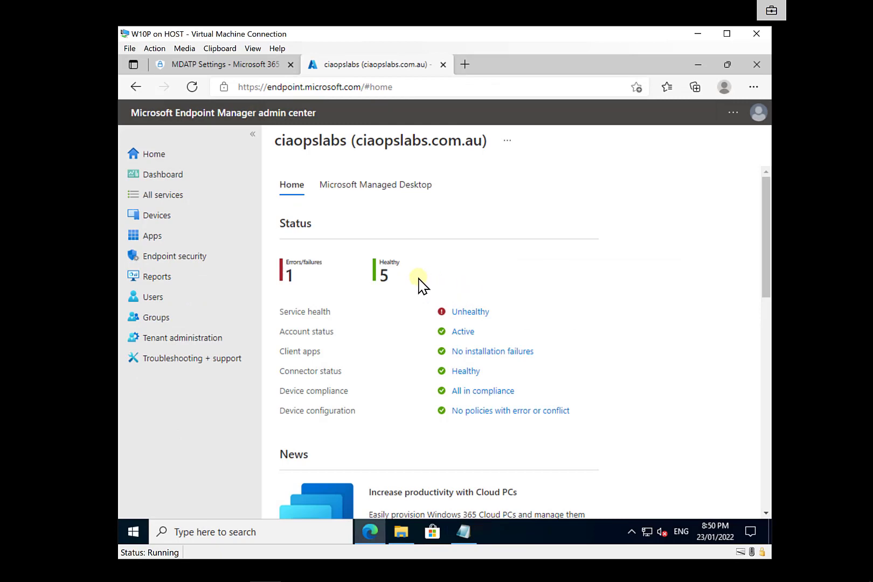
left_click(171, 221)
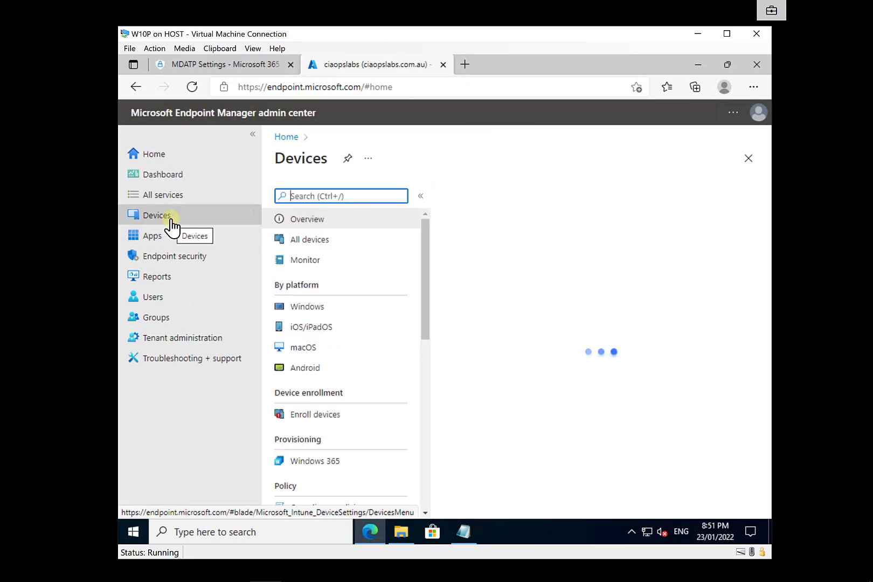
left_click(318, 312)
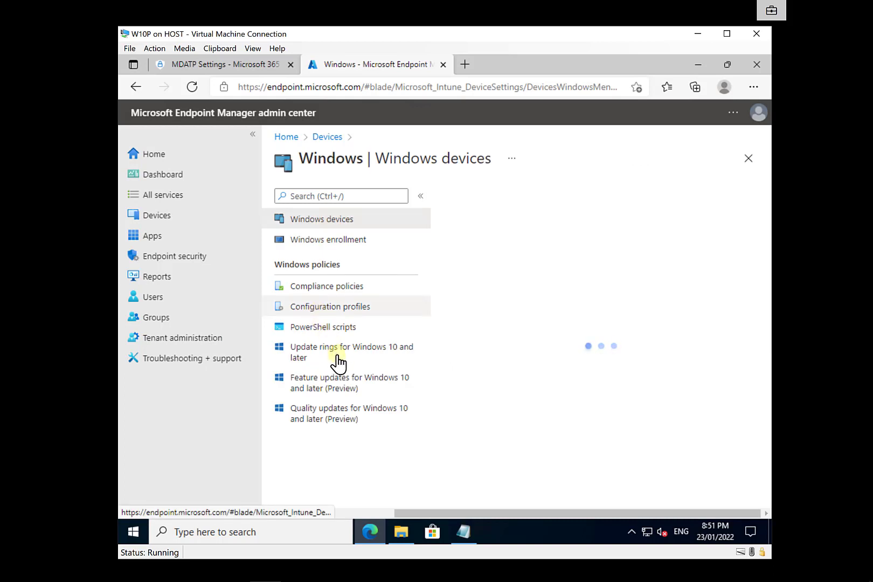
left_click(342, 308)
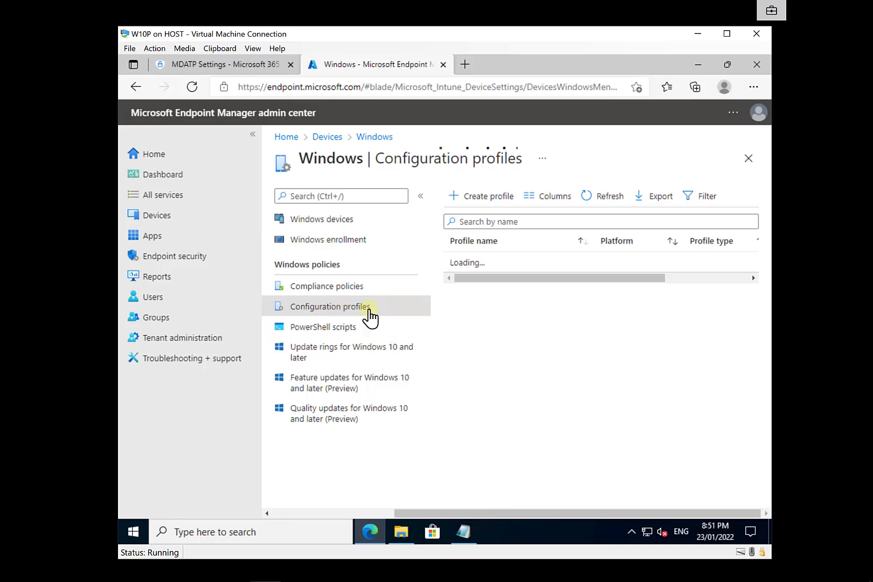
Step: Create a Windows 10 and later configuration profile from the Custom template and fill in its name
left_click(494, 200)
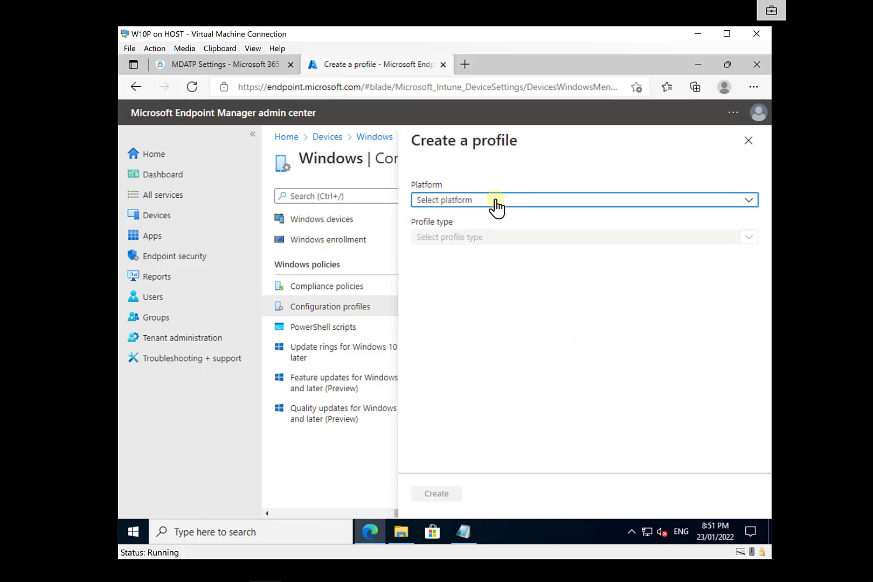
left_click(496, 202)
left_click(488, 223)
left_click(481, 242)
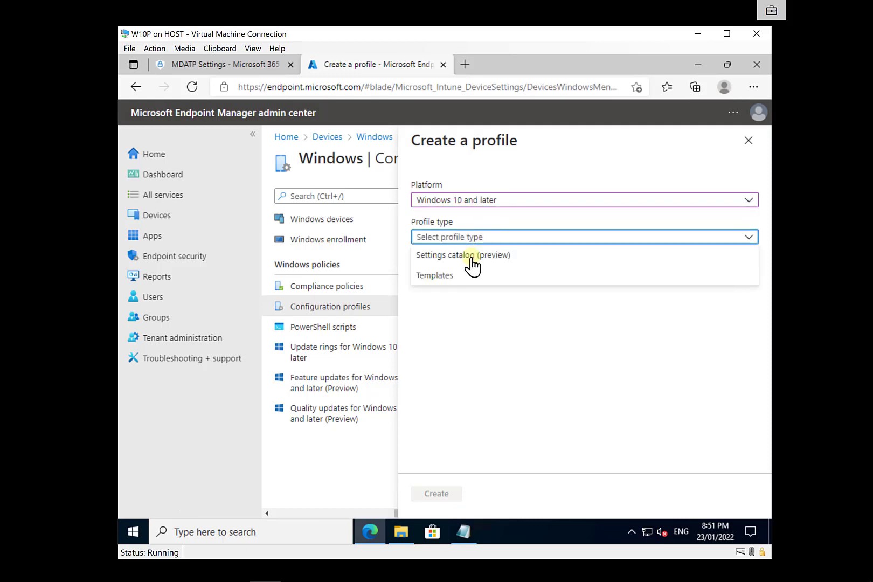
left_click(447, 279)
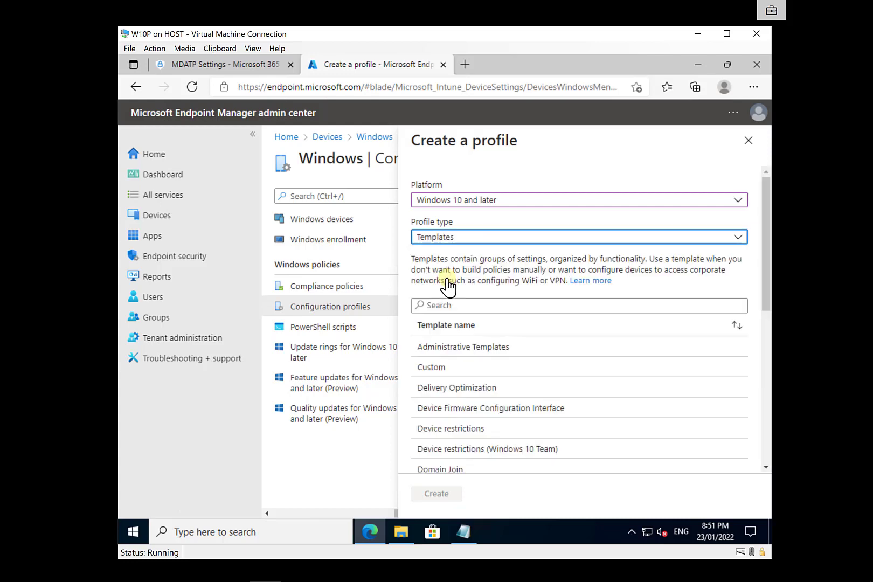
left_click(437, 372)
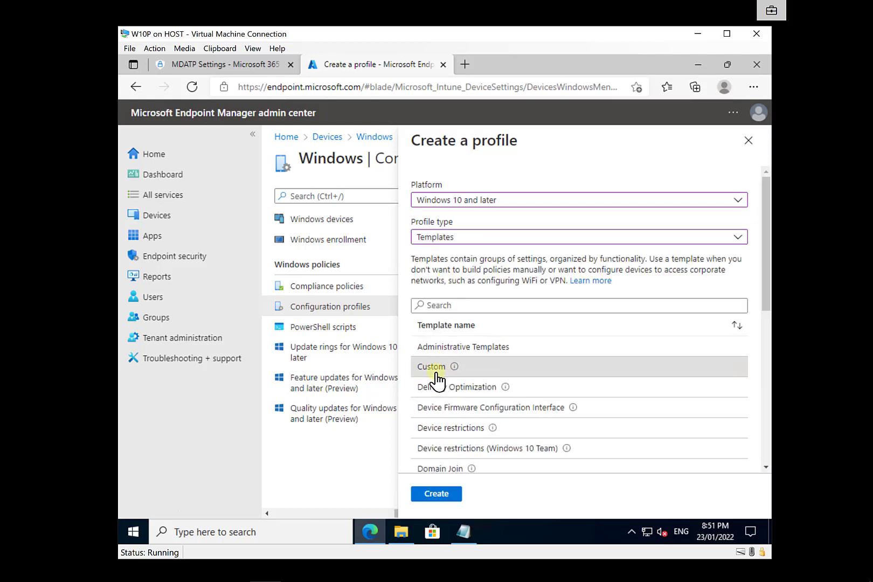
left_click(441, 495)
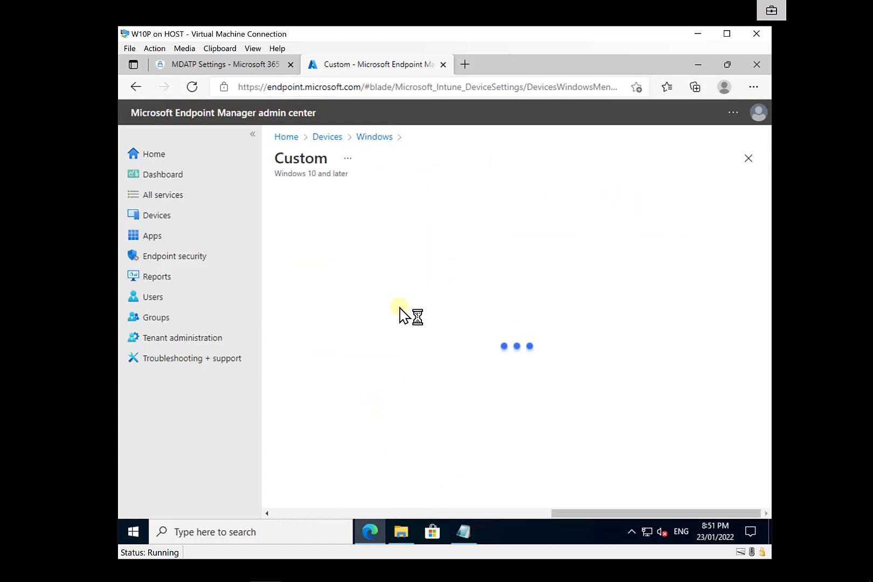
left_click(458, 235)
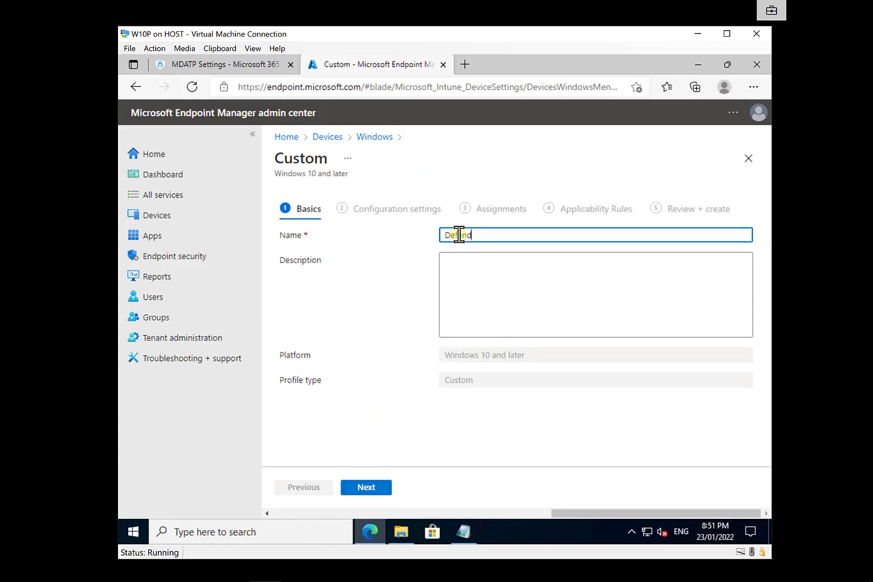
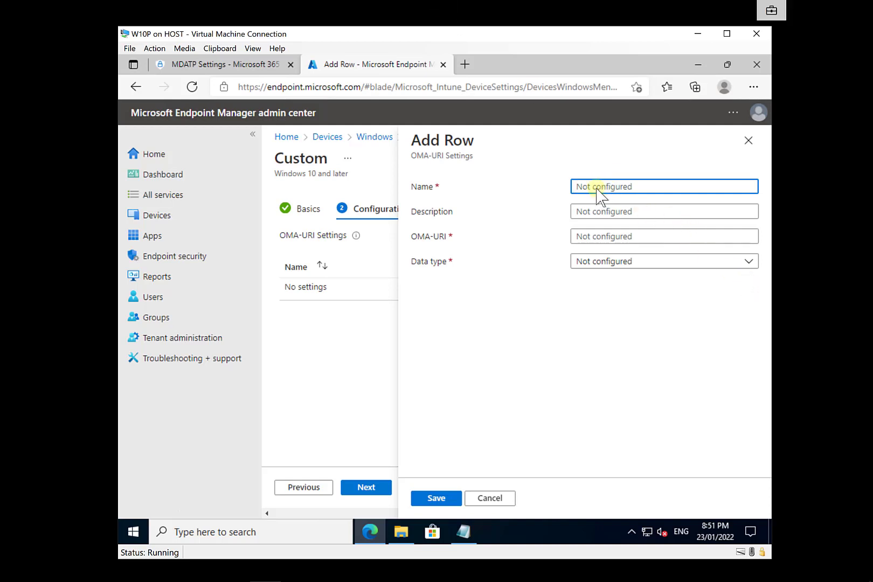
Step: Fill in the OMA-URI row with name Offboarding, description For defender and OMA-URI ./Device/Vendor/MSFT/WindowsAdvancedThreatProtection/Offboarding
type("Offboarding")
left_click(613, 217)
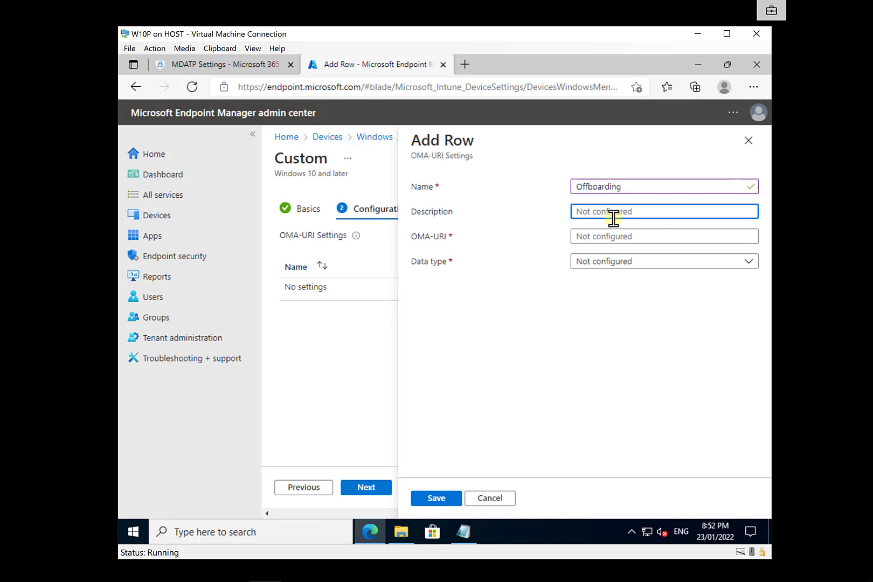
type("For defender")
left_click(634, 237)
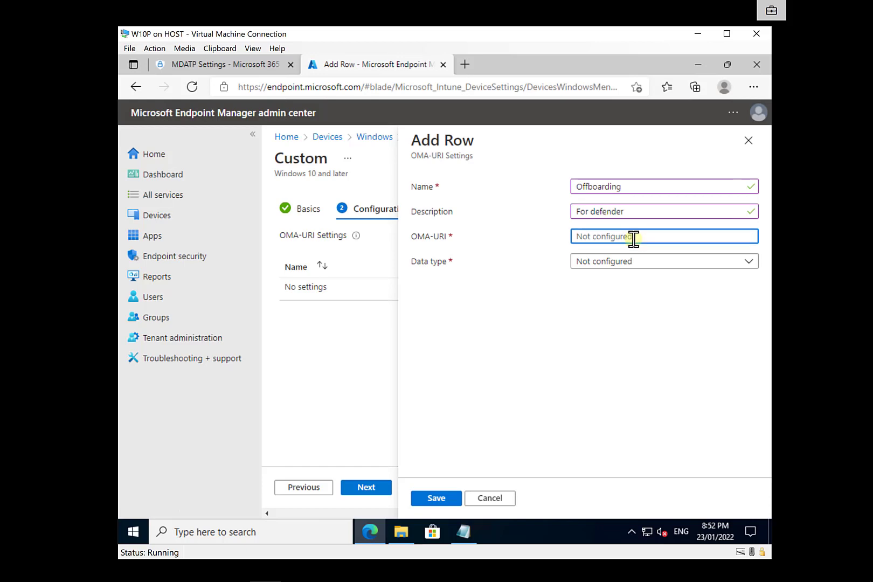
left_click(232, 50)
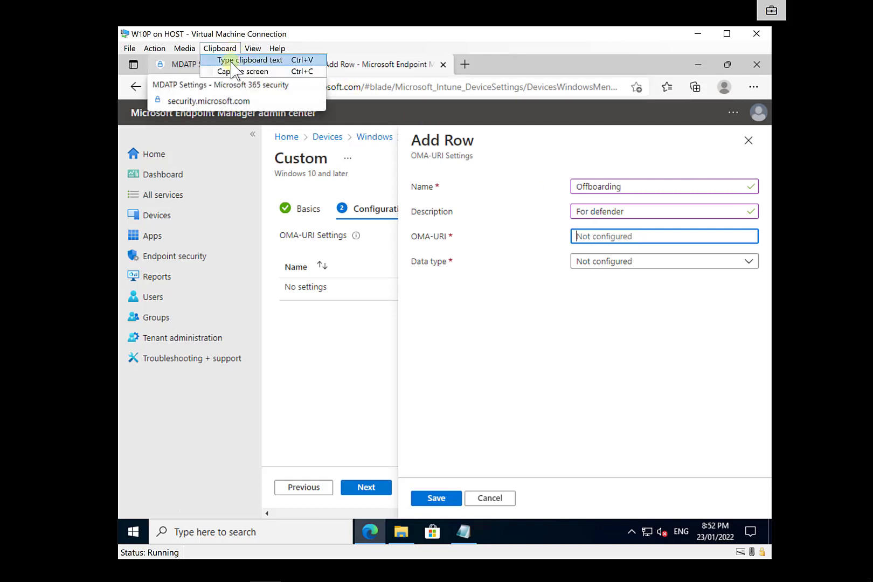
left_click(232, 60)
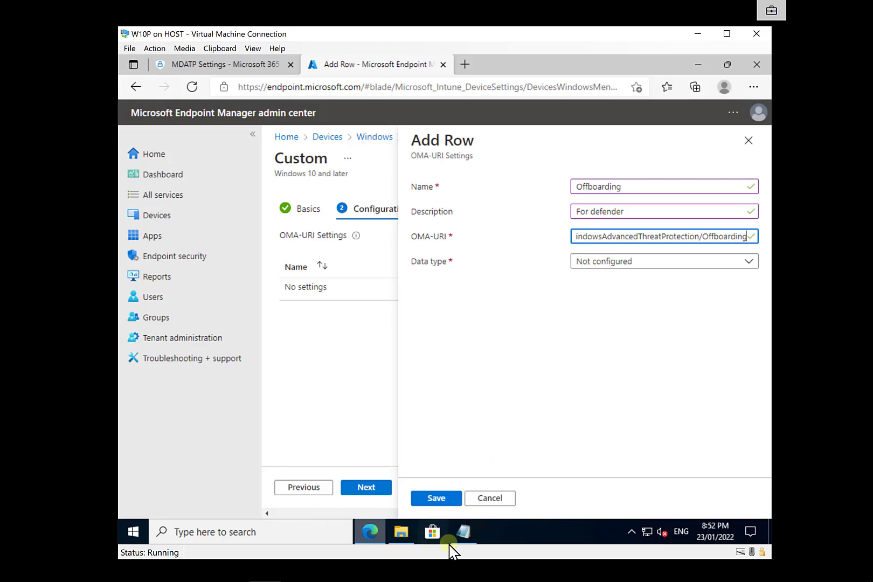
mouse_move(464, 550)
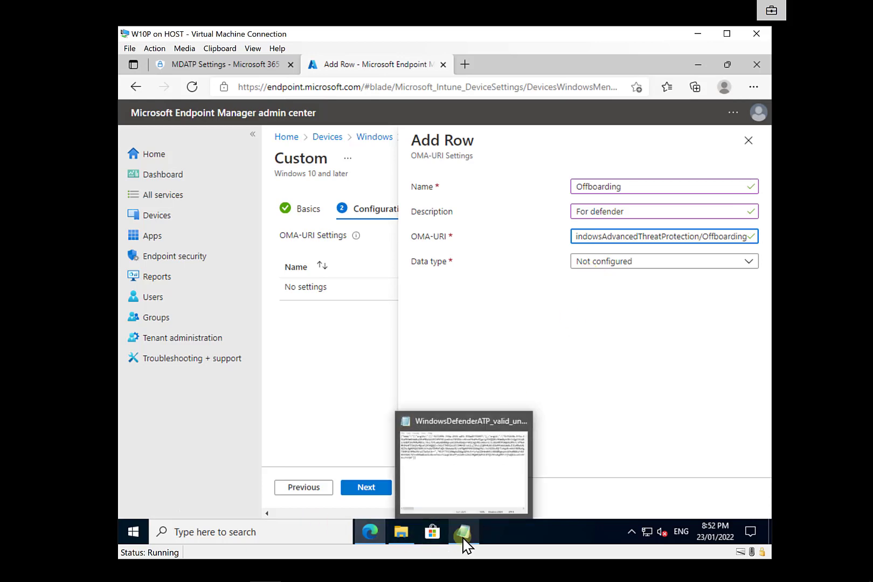
left_click(399, 463)
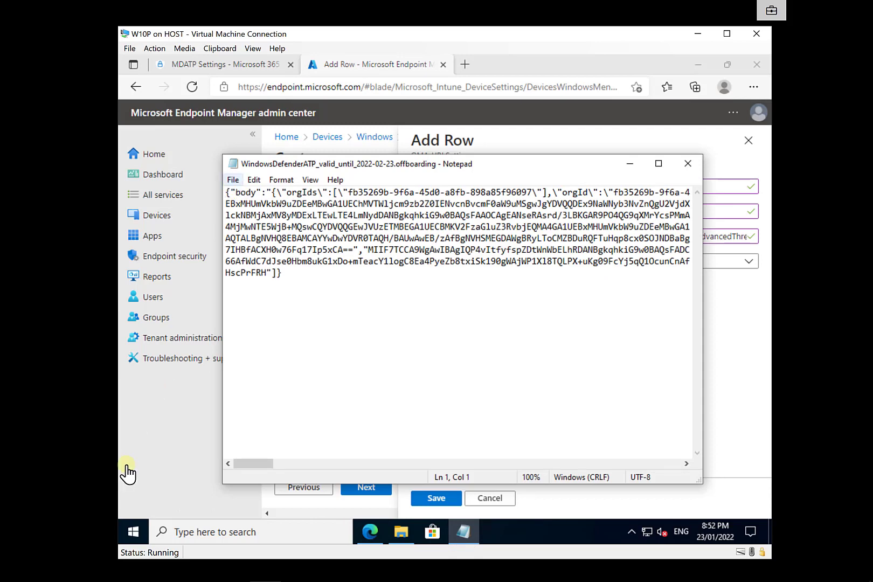
left_click(633, 166)
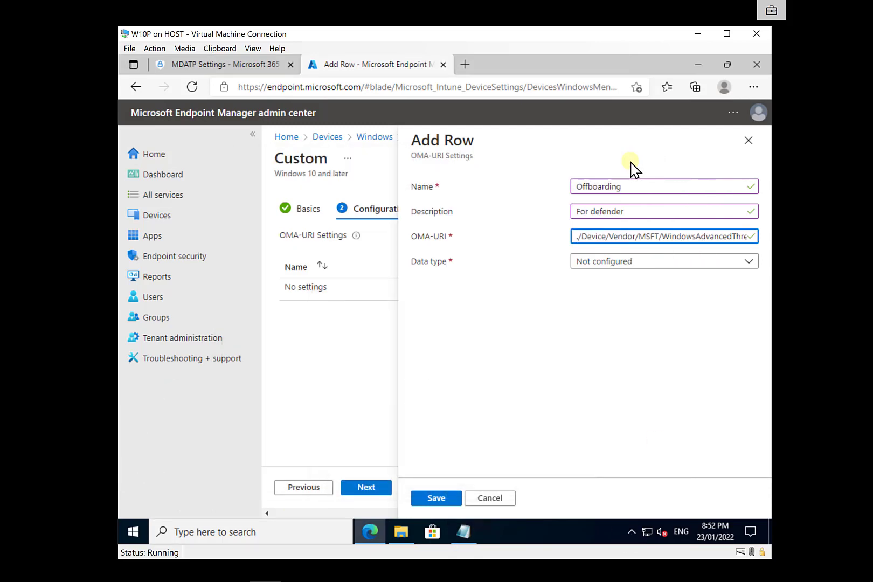
Step: Open WordPad, paste the OMA-URI path from the clipboard to view it in full, and close the document without saving
key("super")
type("w")
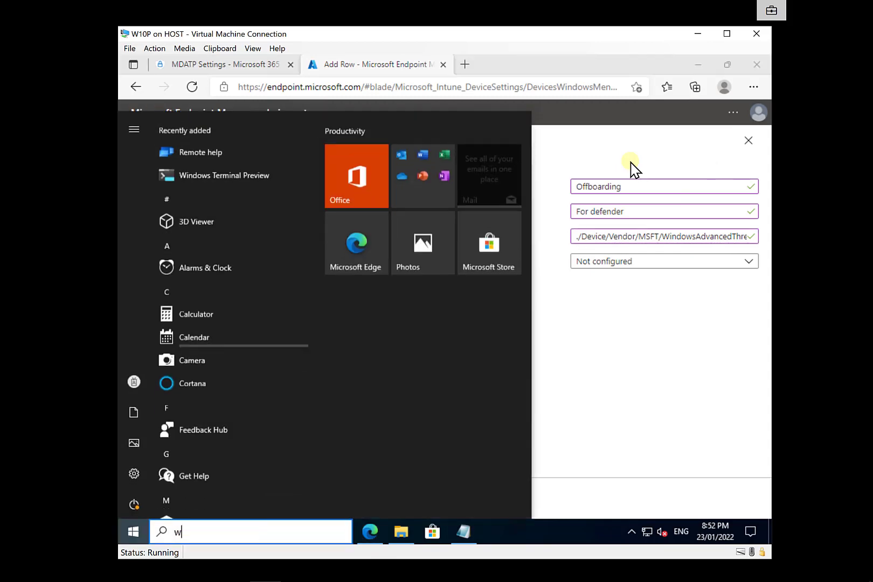
type("ordpad")
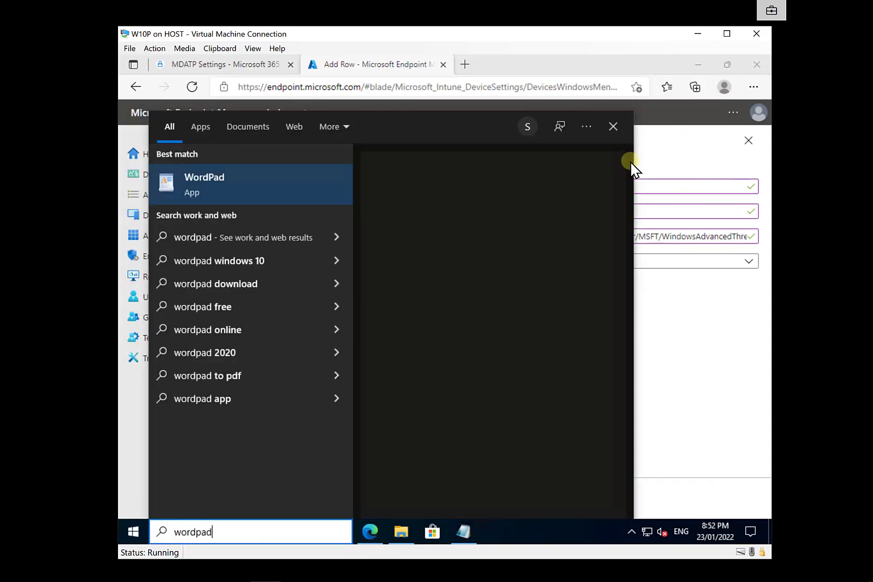
key("Return")
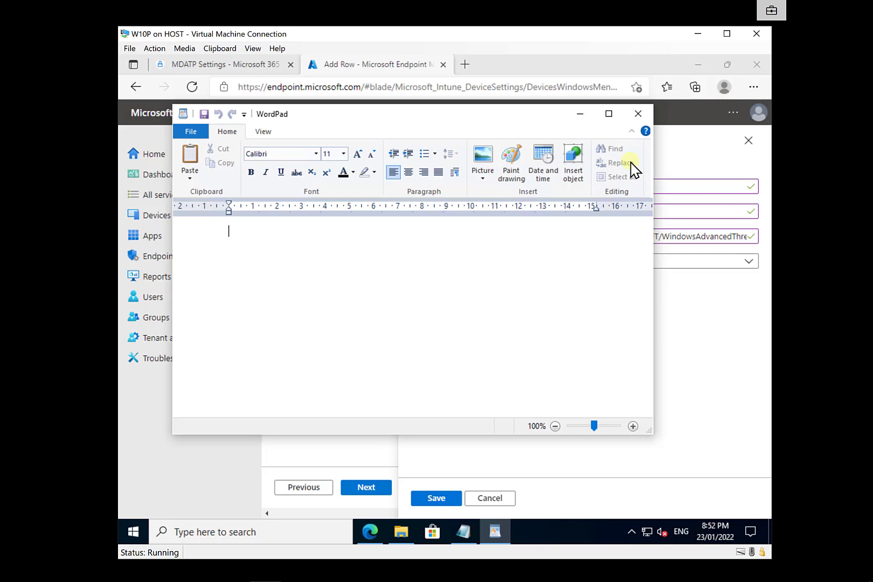
left_click(219, 49)
left_click(218, 64)
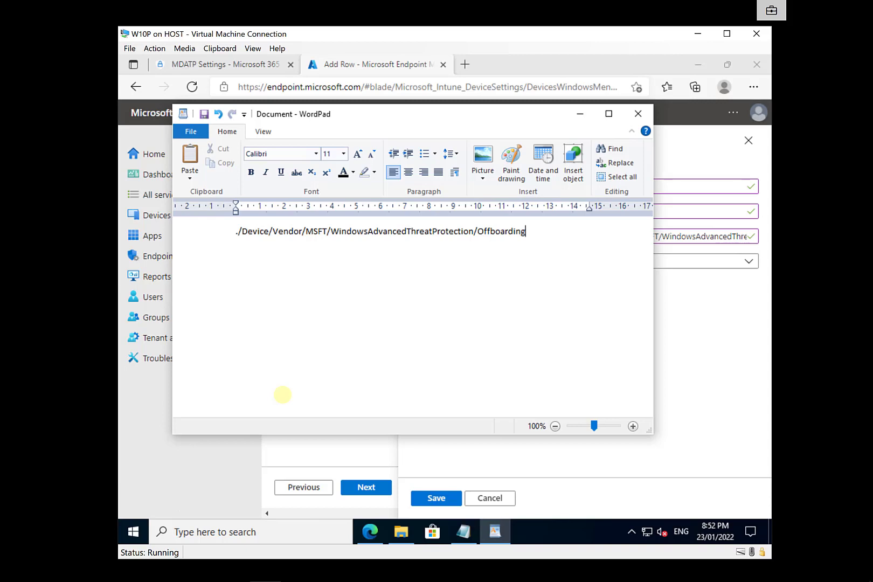
left_click(640, 115)
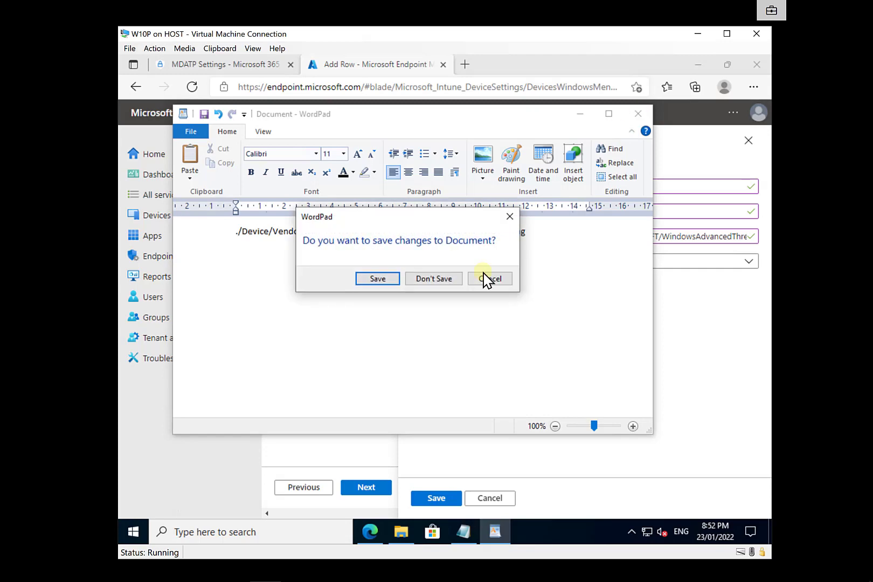
left_click(440, 284)
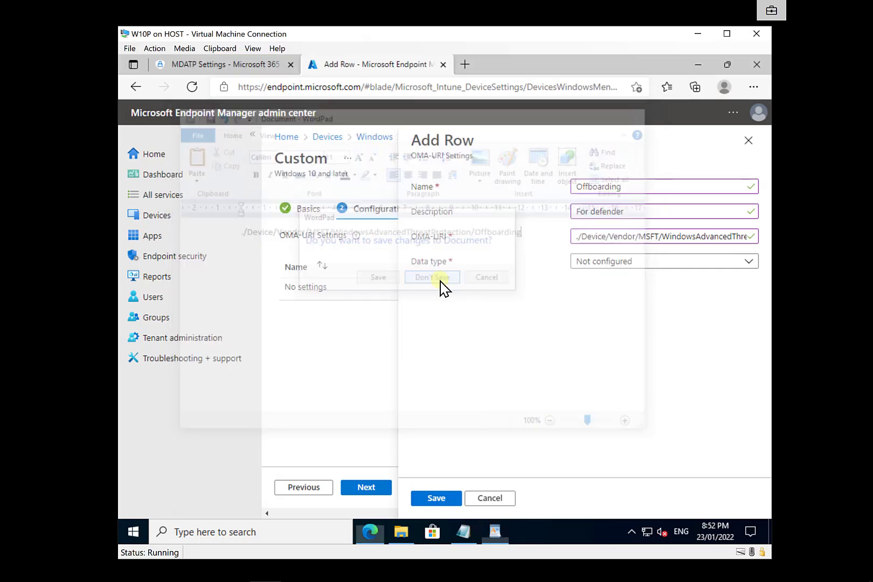
Step: Set the row's data type to String, copy the entire offboarding file text from Notepad into its value, and save the row
left_click(606, 265)
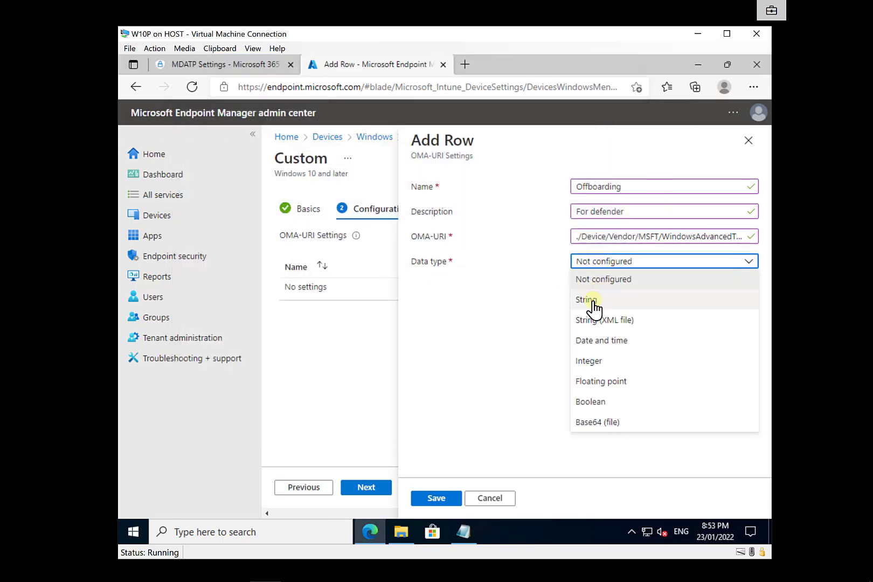
left_click(593, 303)
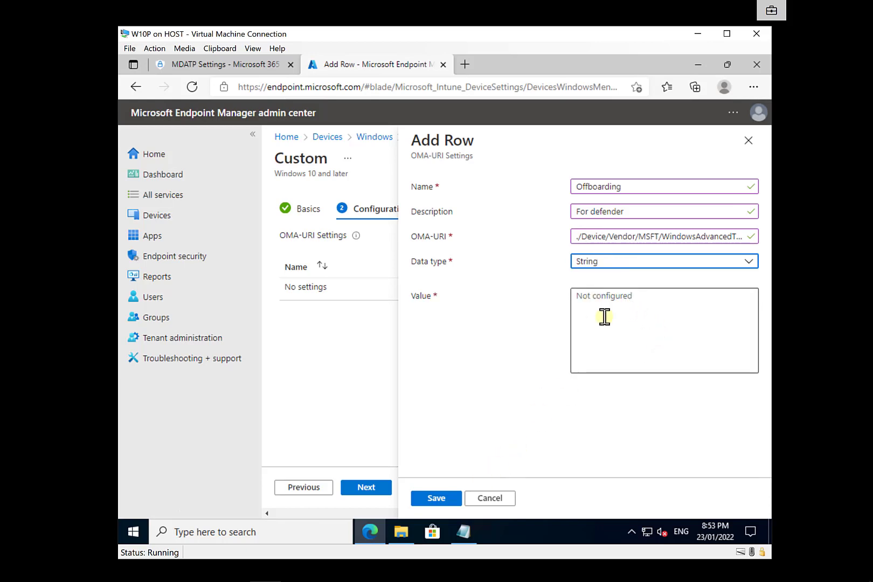
left_click(467, 539)
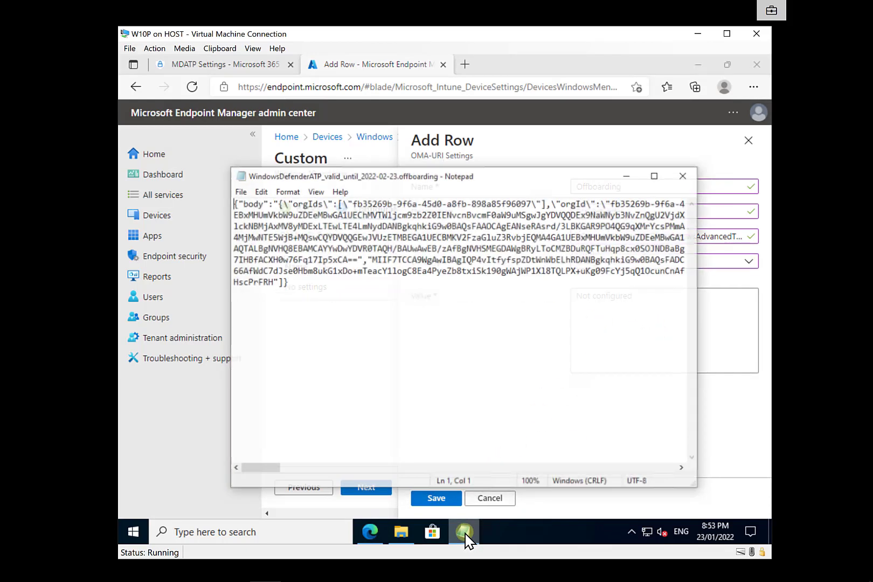
key("ctrl+End")
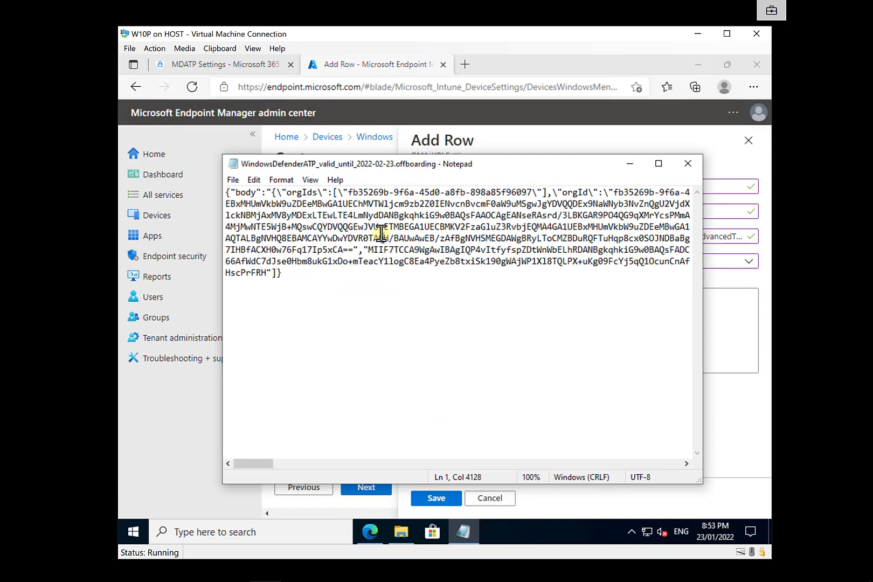
key("ctrl+a")
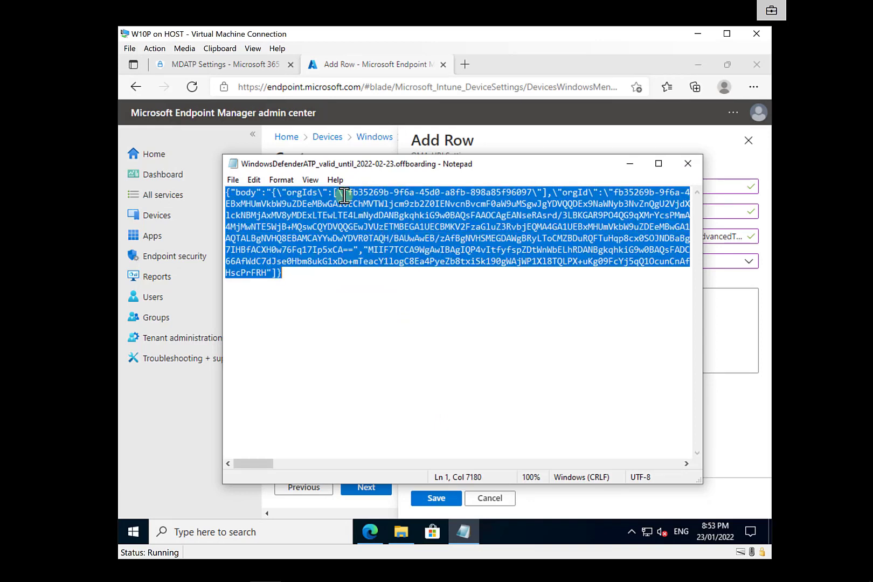
left_click(634, 167)
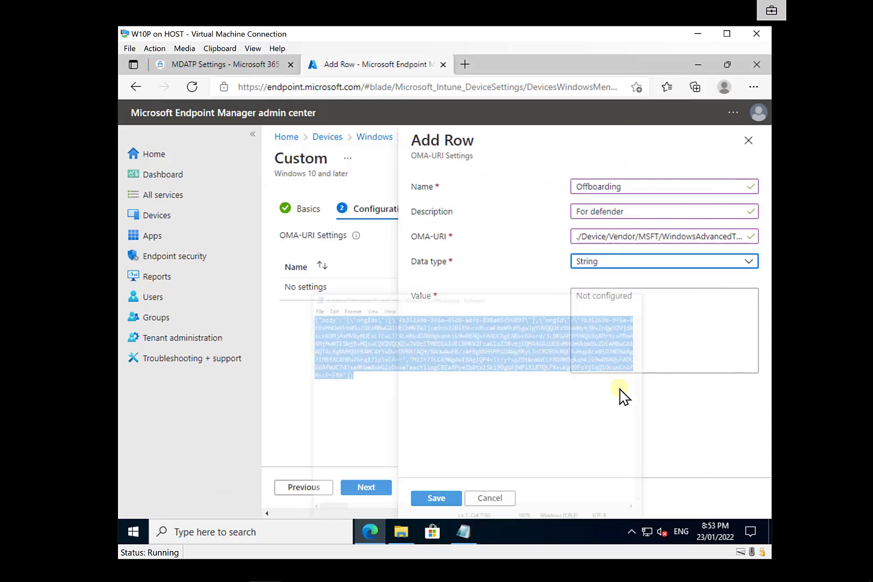
left_click(619, 296)
key("ctrl+v")
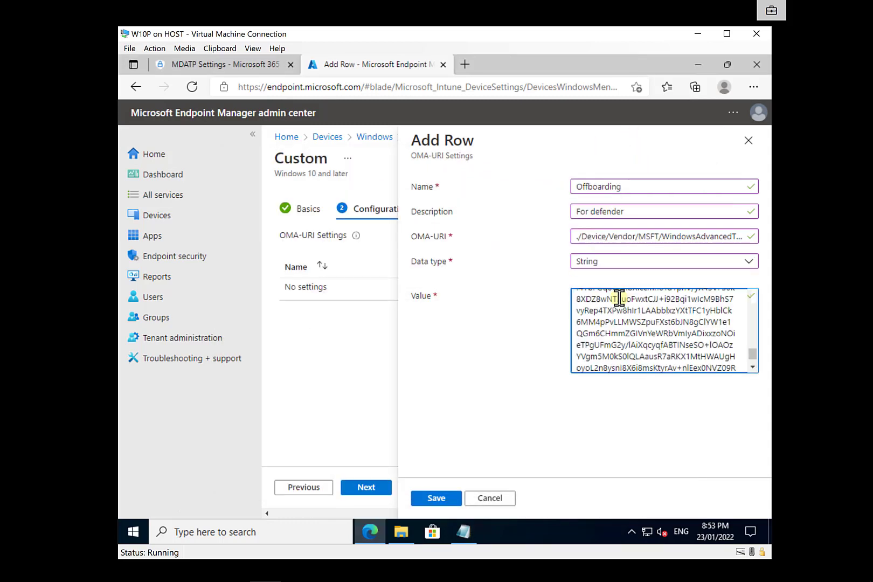
left_click(437, 507)
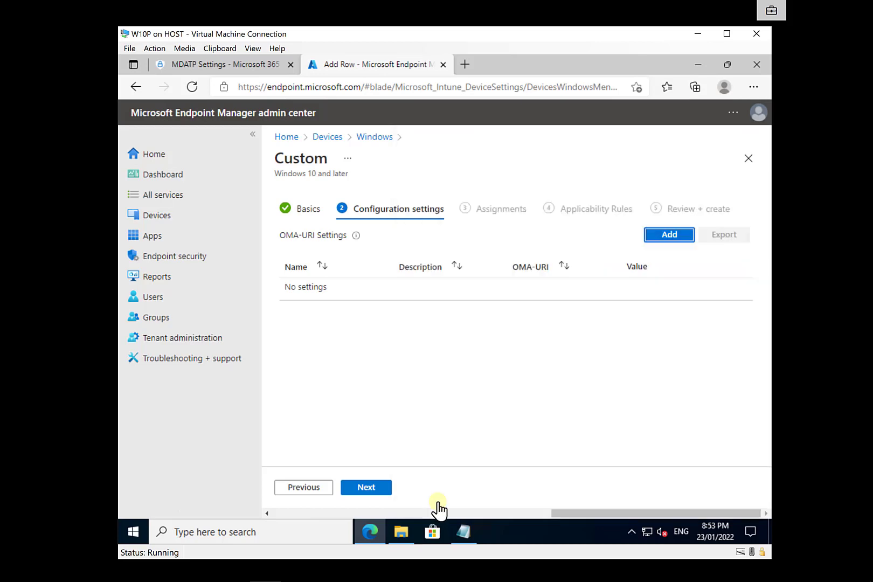
Step: Assign the profile to the To be Retired group and continue to the applicability rules
left_click(385, 489)
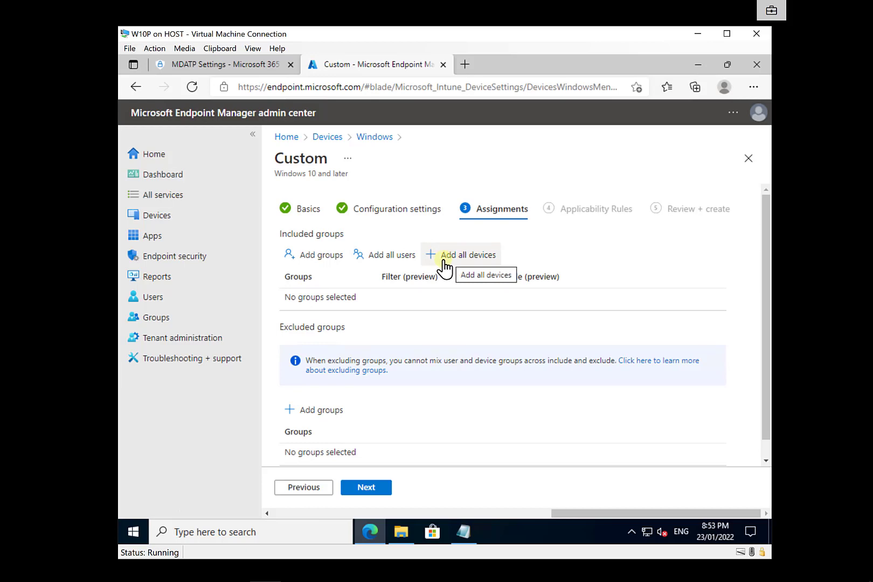
left_click(325, 261)
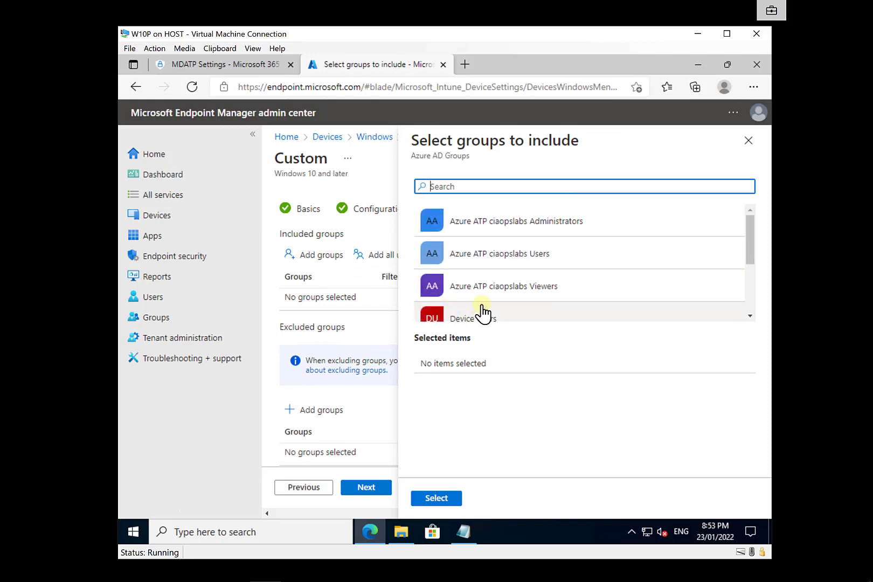
scroll(484, 307, "down", 2)
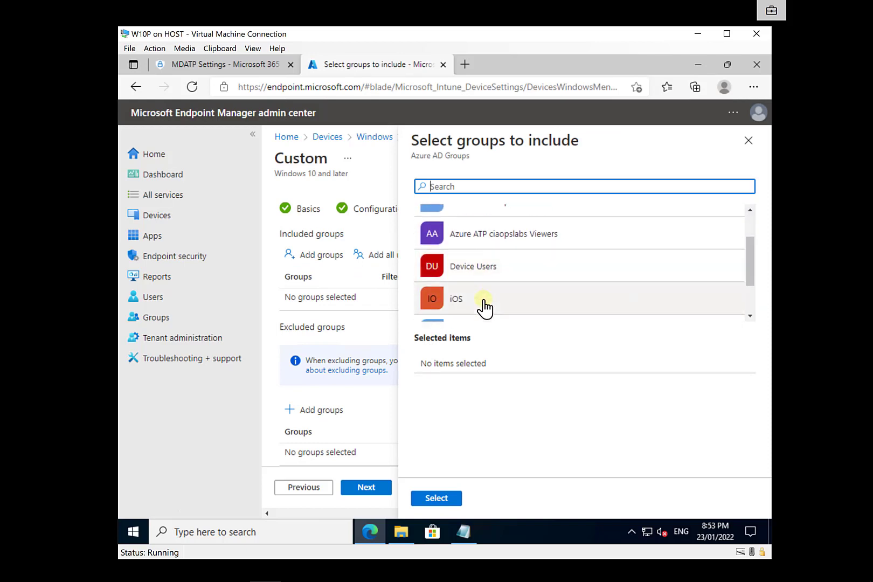
scroll(485, 308, "down", 2)
scroll(485, 307, "down", 1)
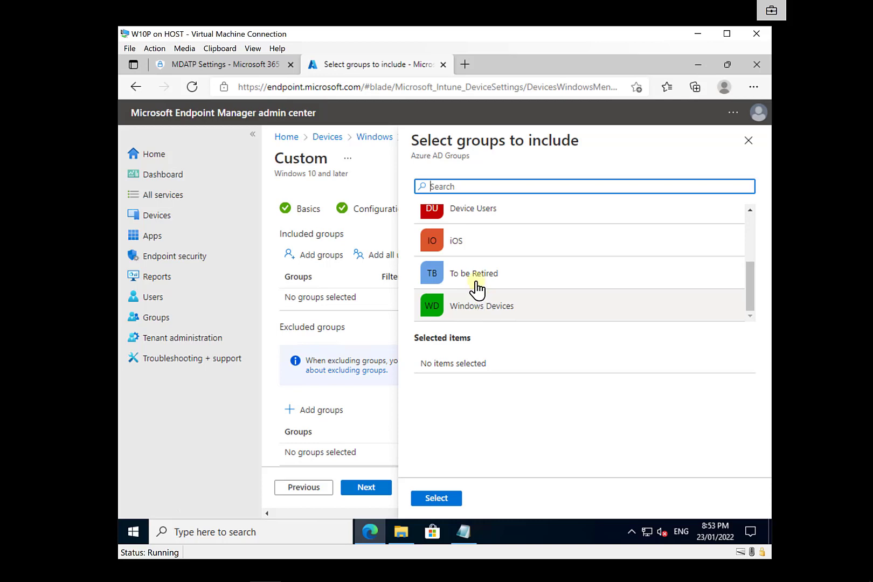
left_click(473, 288)
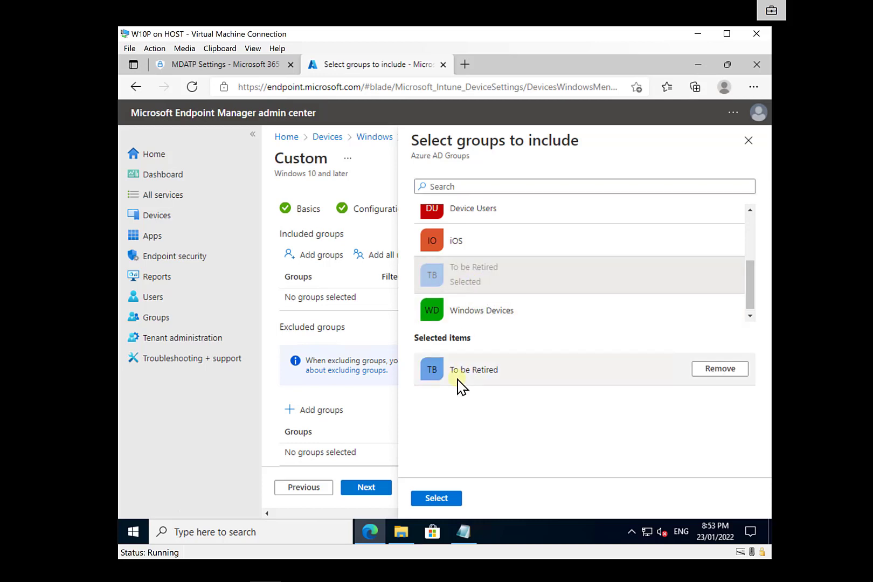
left_click(437, 501)
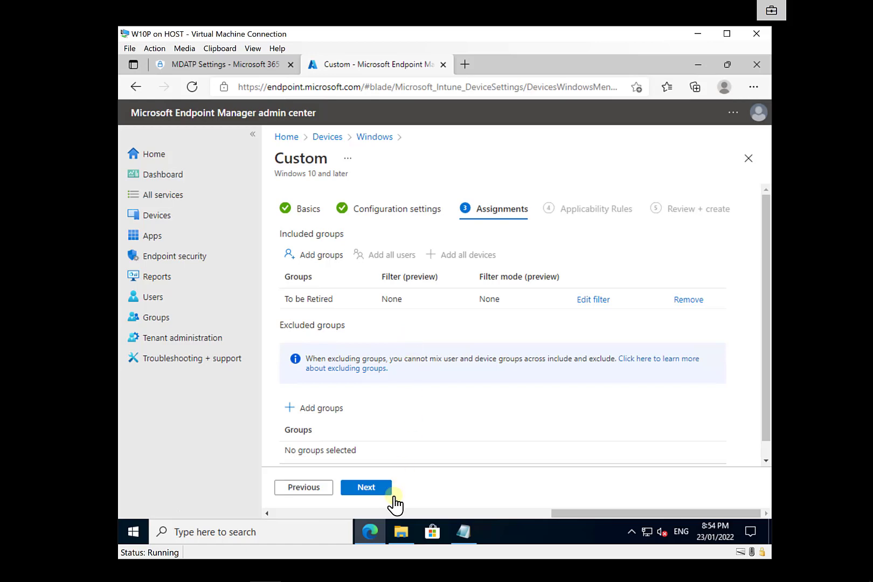
left_click(364, 488)
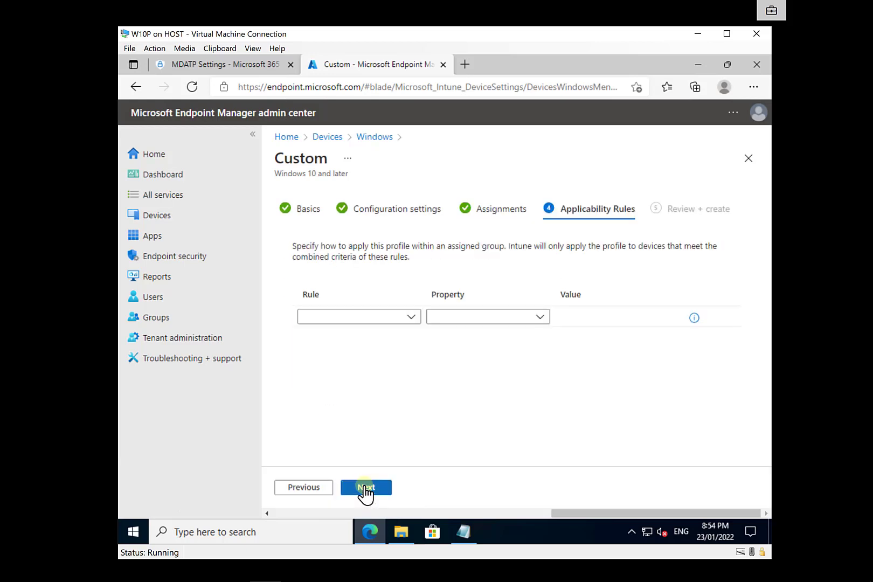
Step: Create the Defender Offboarding profile without applicability rules and open its device status
left_click(366, 489)
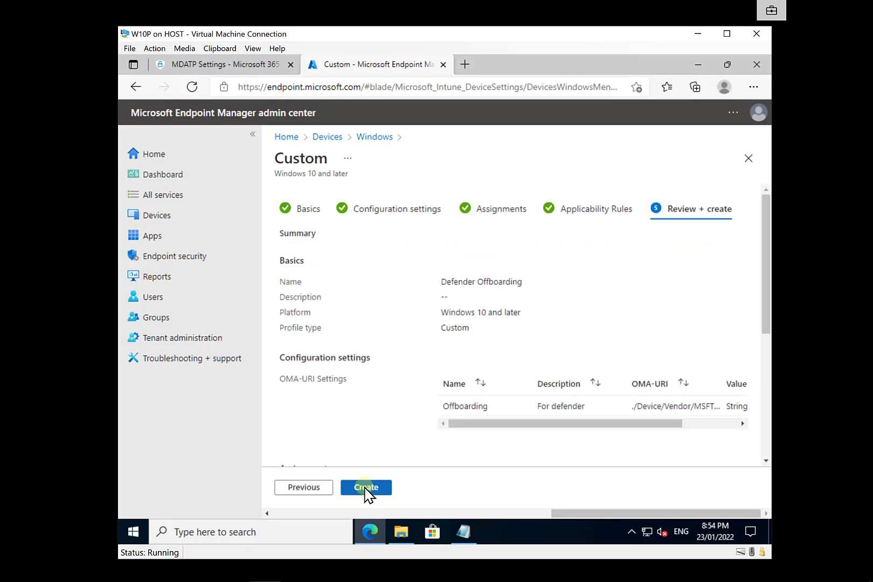
left_click(366, 489)
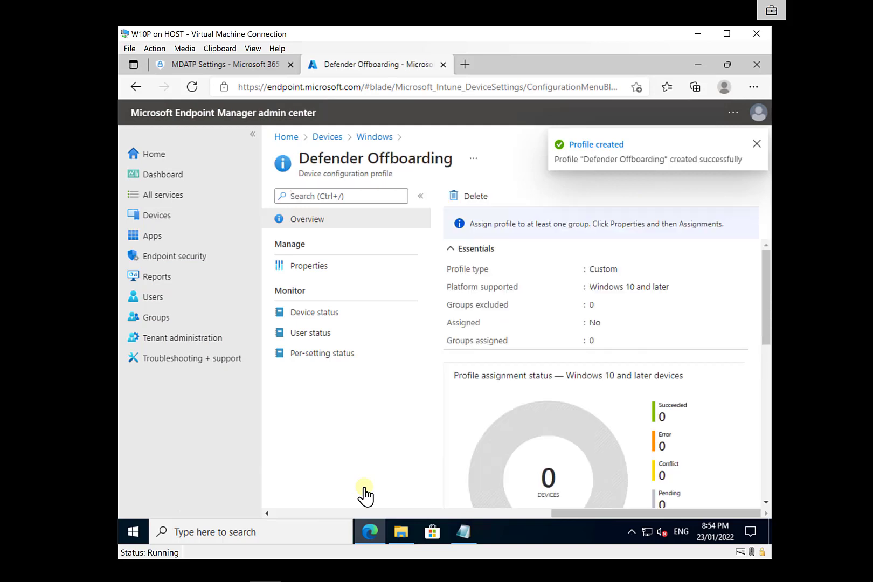
left_click(337, 323)
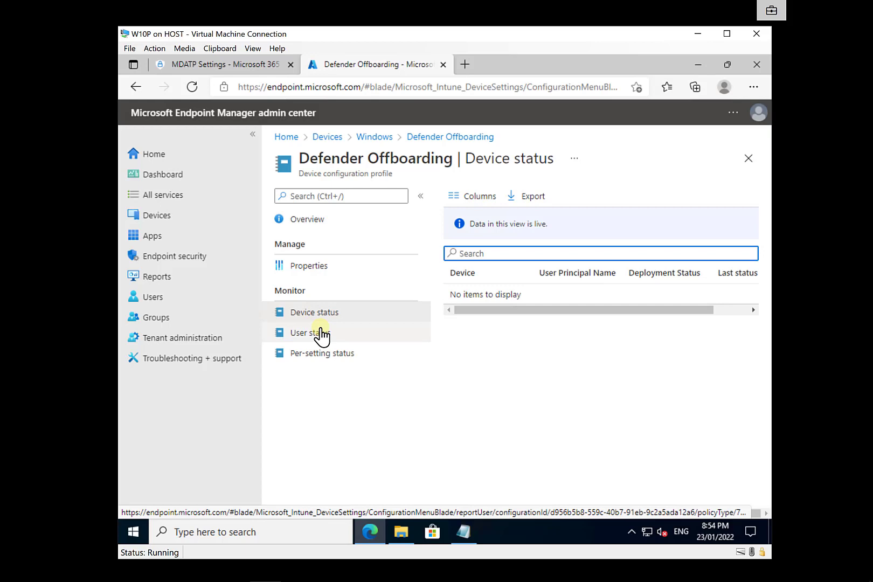
Step: Open Registry Editor on the virtual machine, check OnboardingState under Windows Advanced Threat Protection\Status, and close the editor
left_click(138, 532)
type("reg")
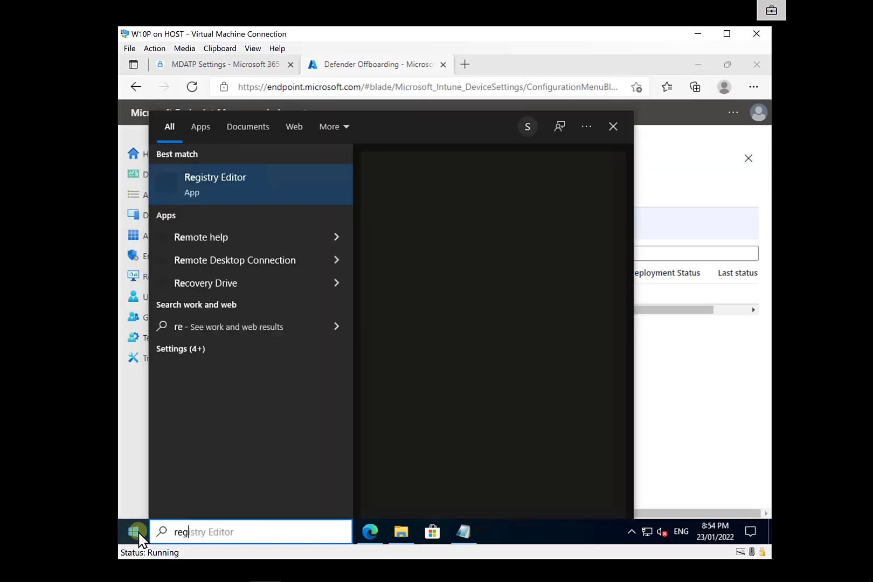
key("Return")
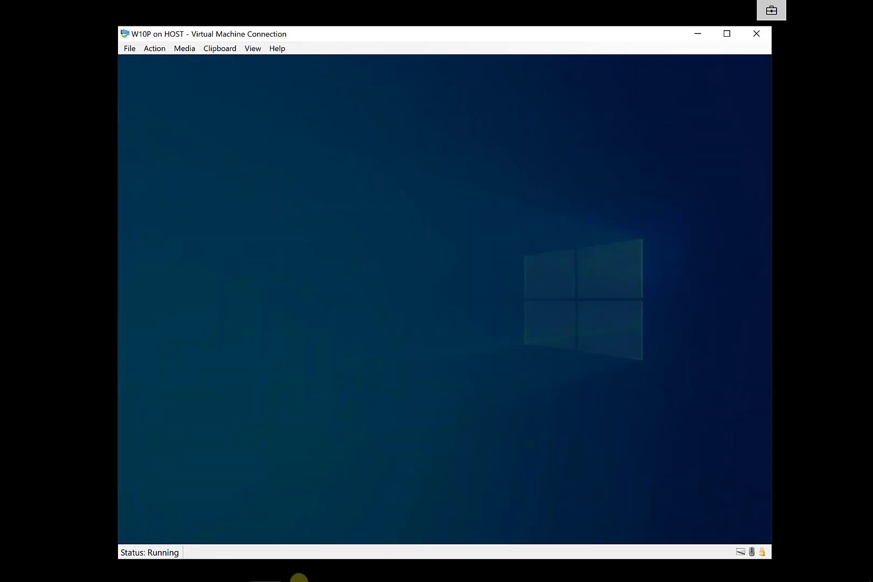
left_click(394, 375)
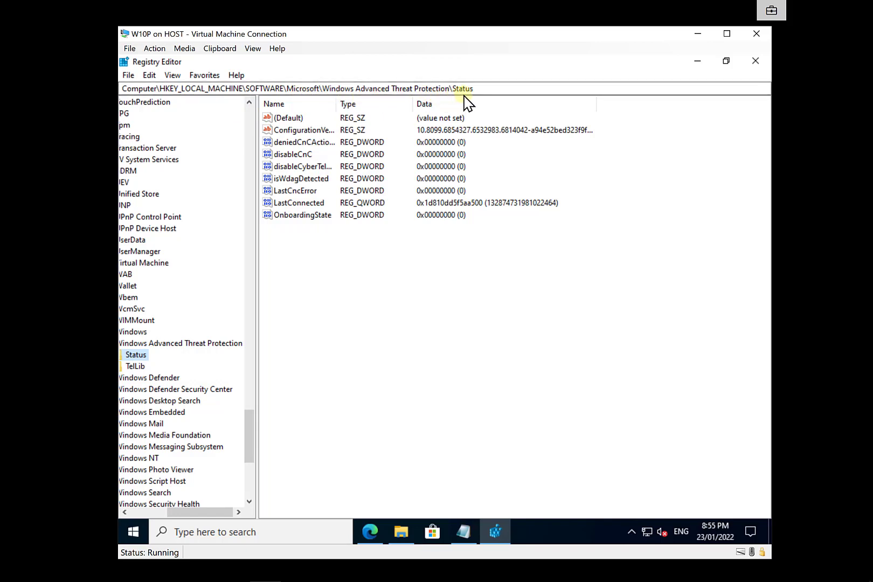
left_click(300, 221)
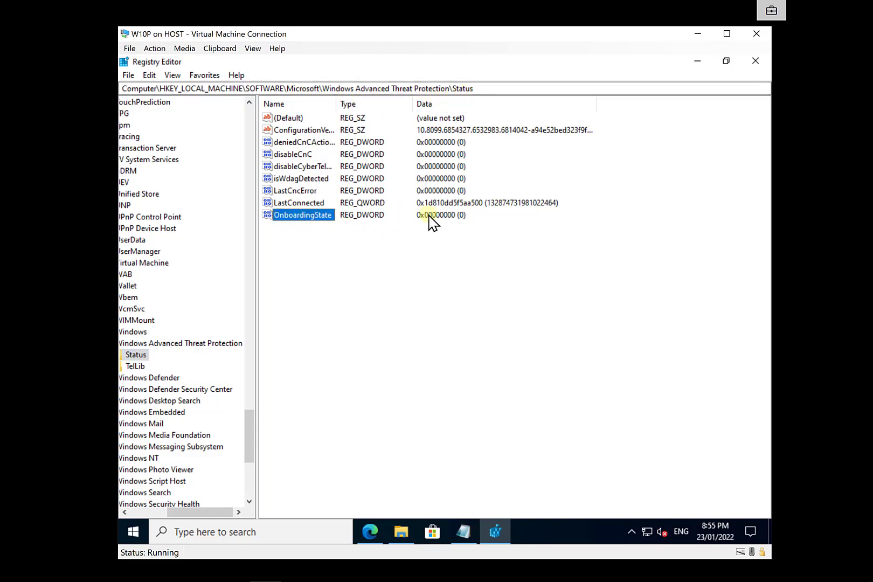
left_click(754, 62)
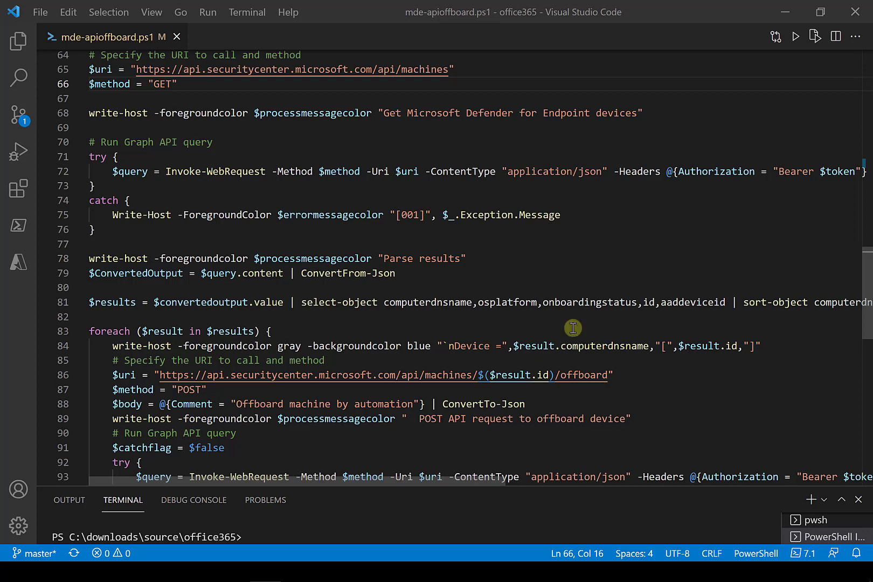
Step: Highlight the offboard API address and the comment text of the request body in mde-apioffboard.ps1
left_click_drag(618, 375, 157, 372)
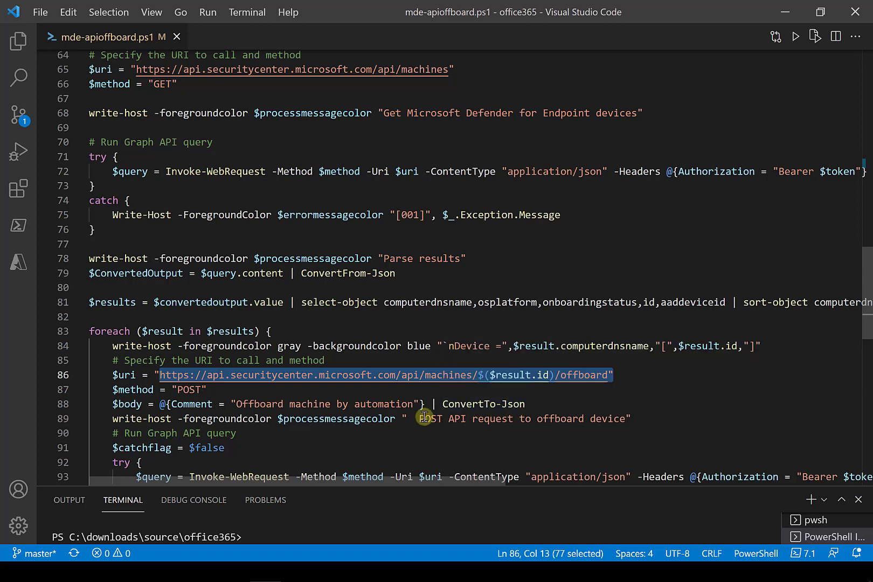
left_click_drag(425, 403, 159, 404)
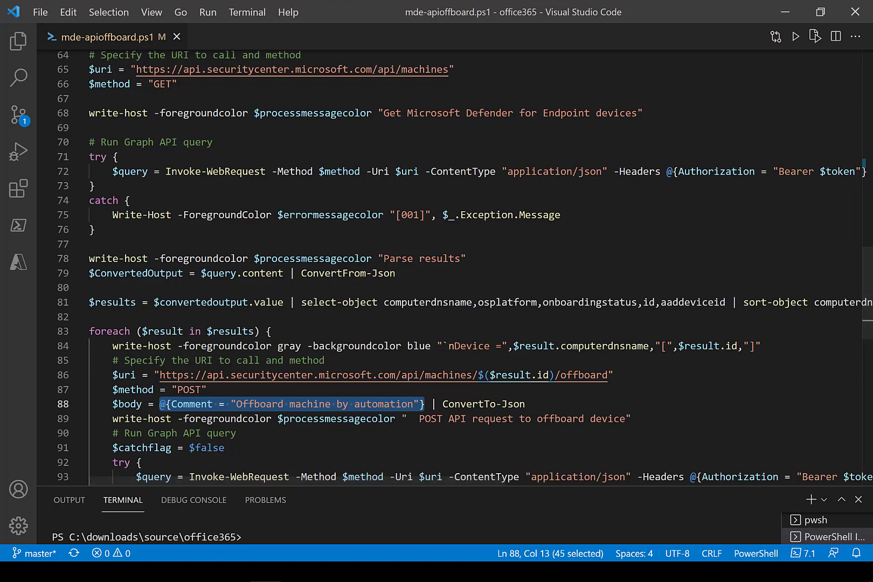
Step: Switch to the script's GitHub page and review the code, highlighting the application ID, app secret and tenant ID variable lines
key("alt+Tab")
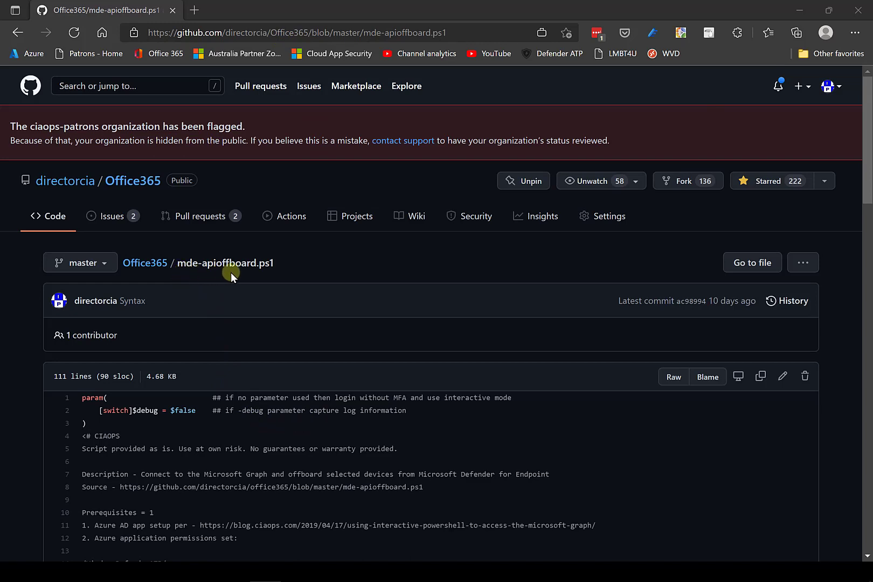
scroll(280, 381, "down", 2)
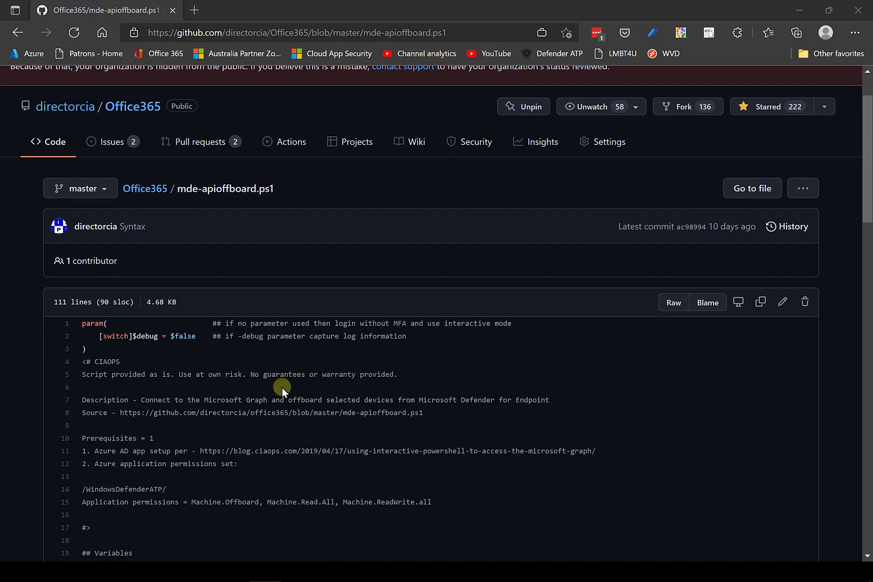
scroll(282, 386, "down", 8)
scroll(282, 388, "down", 1)
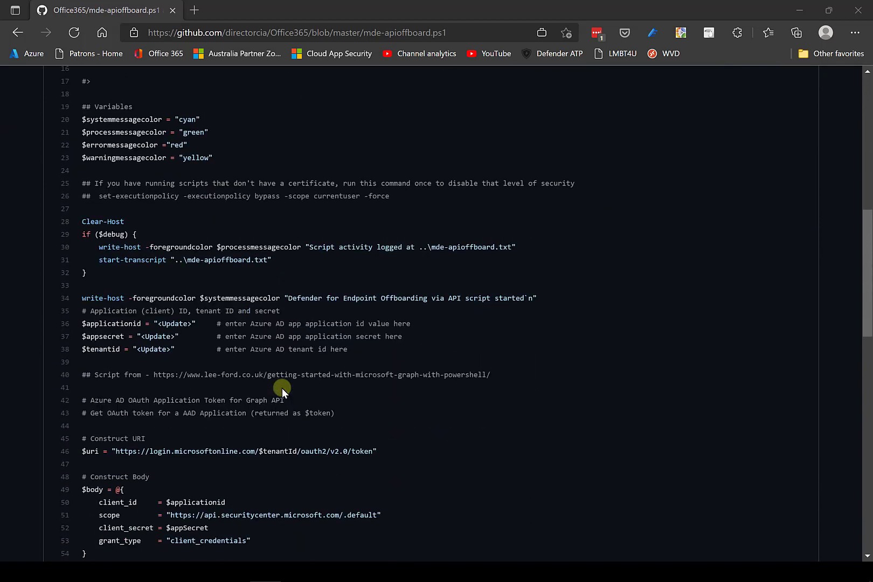
scroll(282, 388, "down", 3)
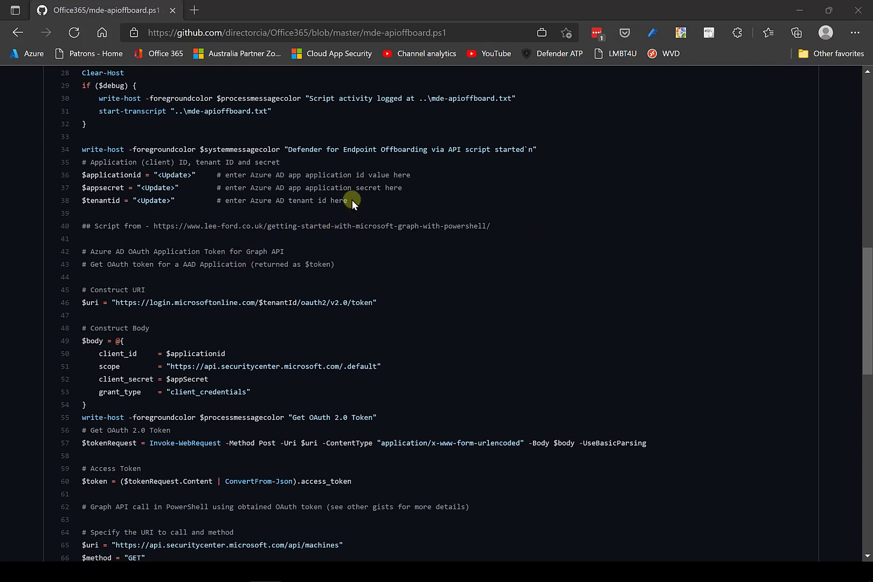
left_click_drag(350, 200, 72, 177)
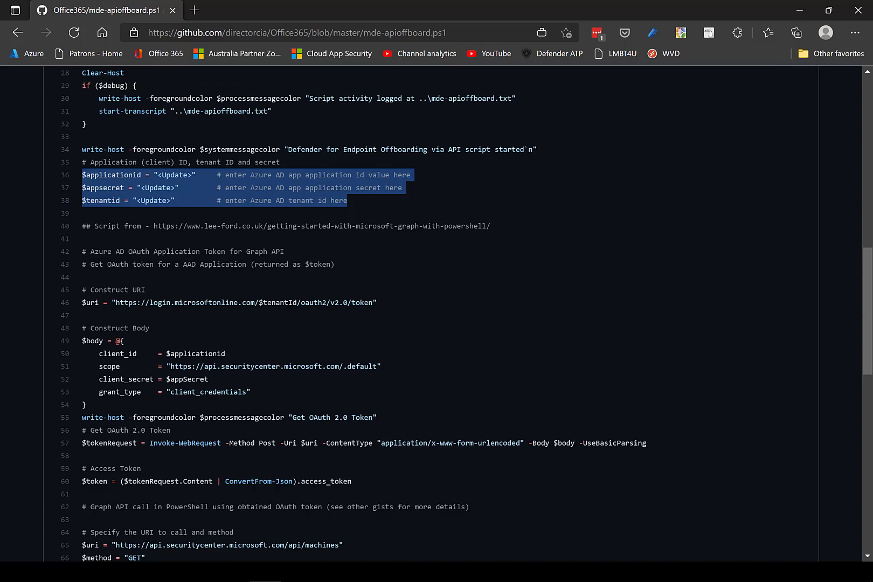
Step: Switch to PowerShell ISE, clear the console, run .\mde-apidevice-del.ps1 and reposition its device selection window
key("alt+Tab")
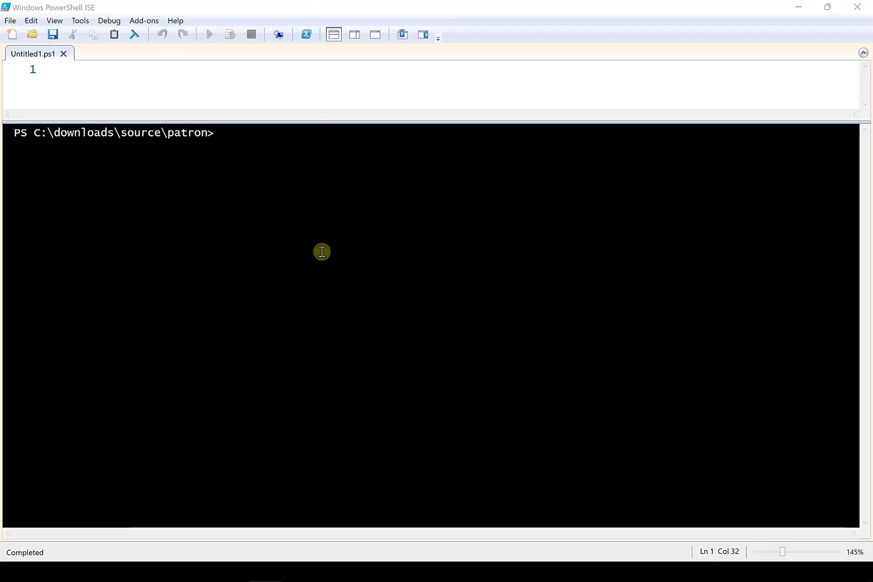
left_click(244, 136)
type("cls")
key("Up")
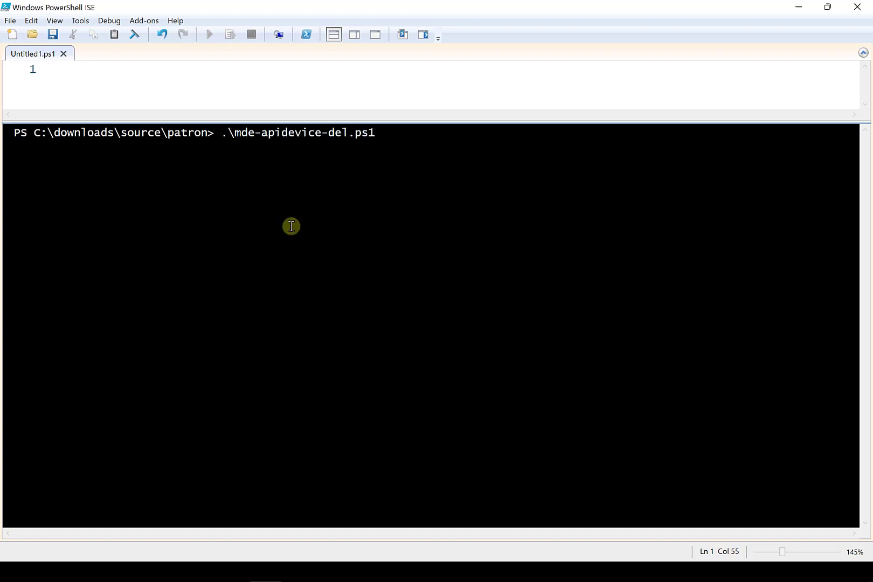
key("Return")
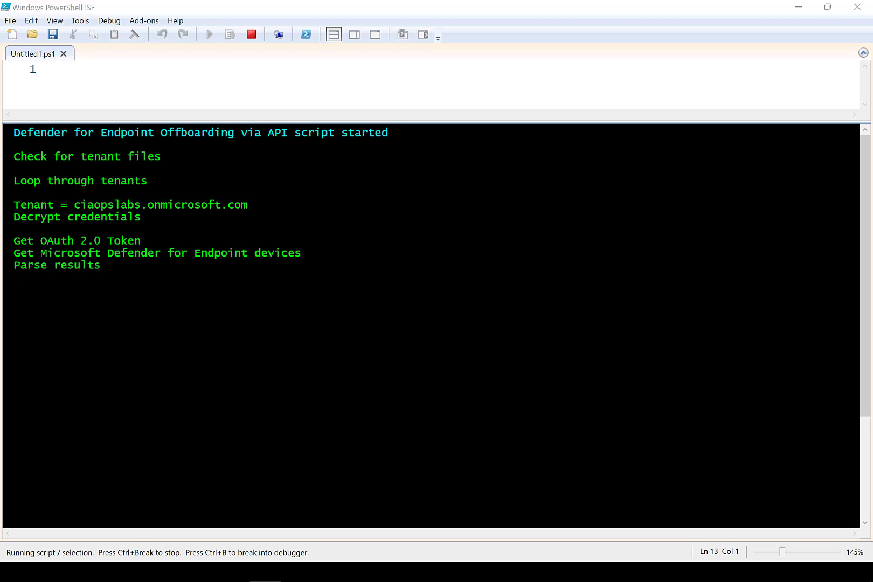
left_click_drag(840, 128, 385, 139)
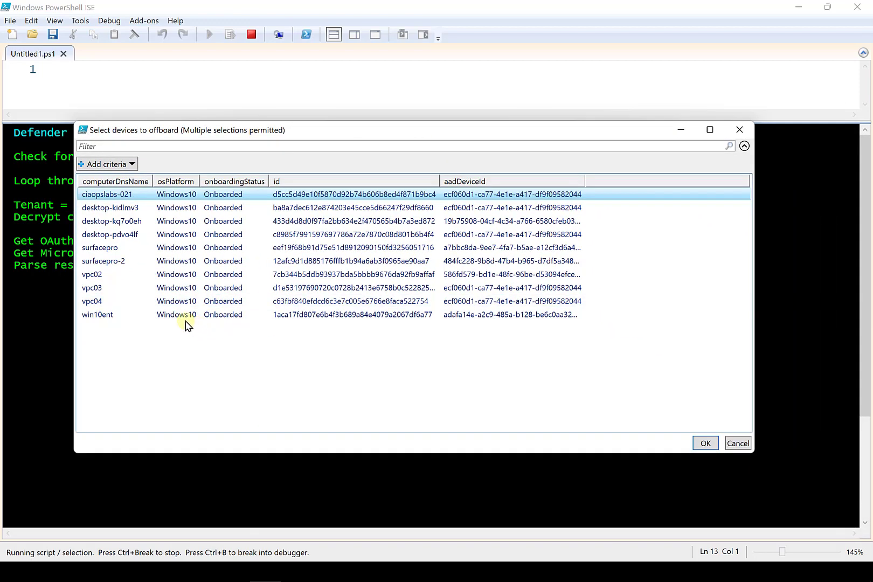
Step: Try selecting multiple devices to offboard, first individual ones and then the range from surfacepro to vpc03
left_click(129, 246, "ctrl")
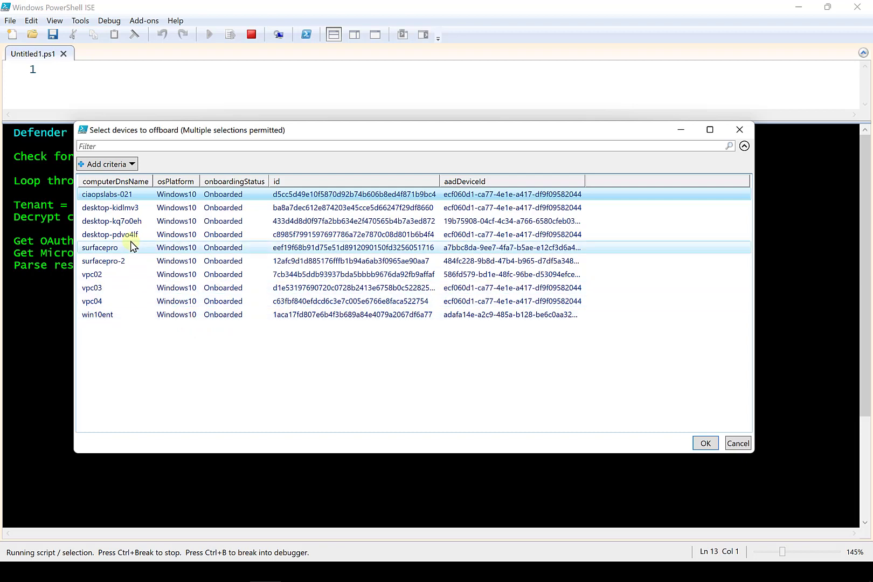
left_click(117, 288, "ctrl")
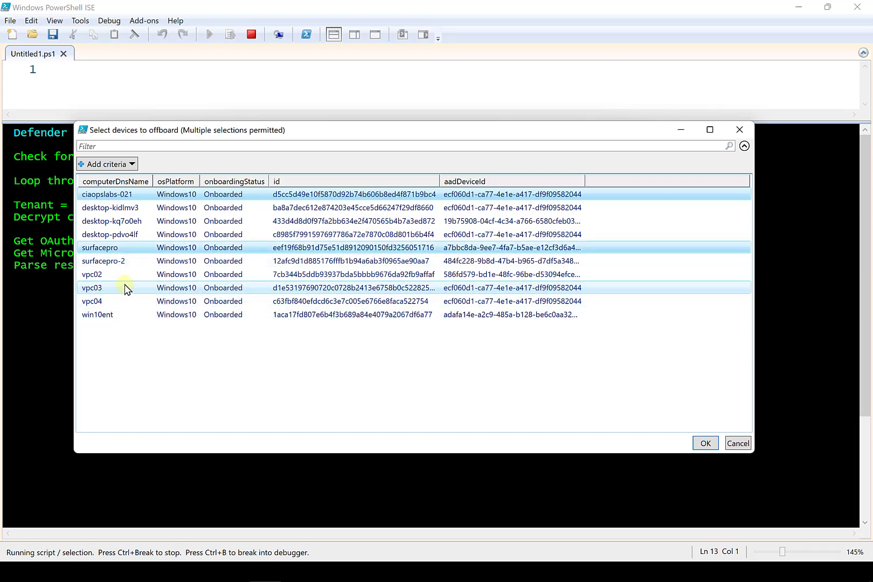
left_click(129, 248, "shift")
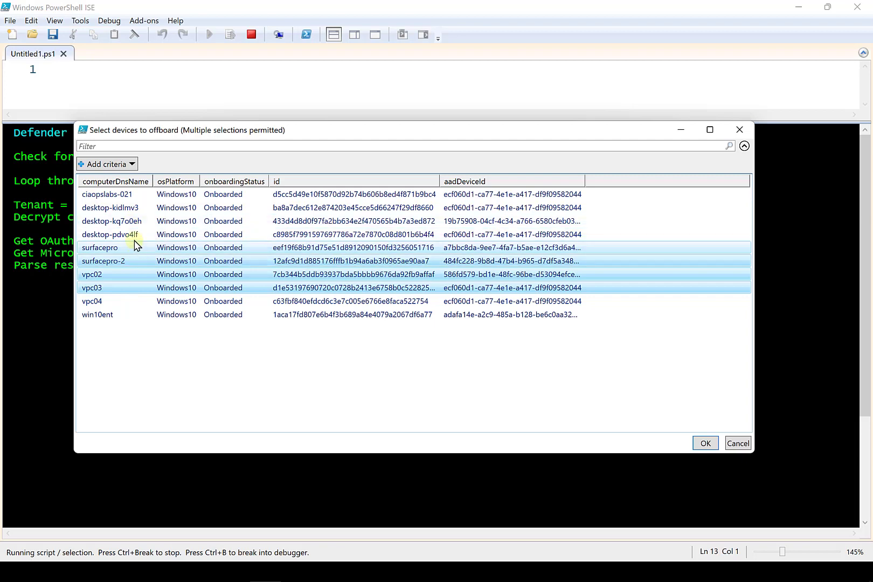
Step: Select only desktop-kq7o0eh in the device list and confirm the selection to offboard it
left_click(125, 222)
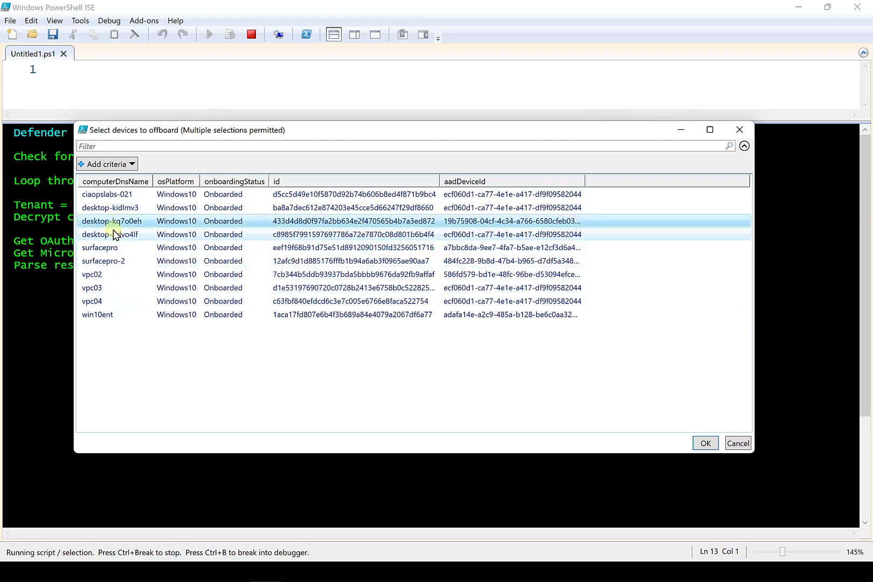
left_click(705, 443)
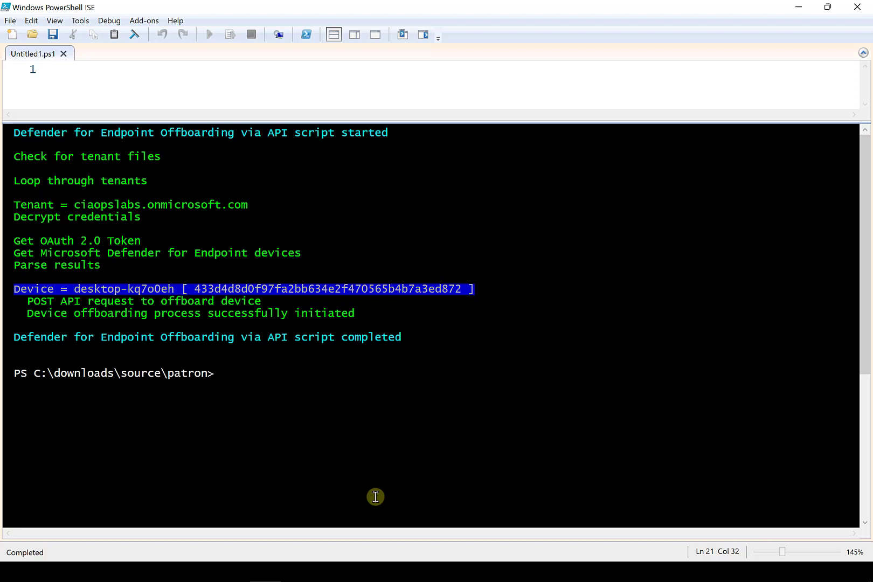
Step: Run the offboarding script again, choose desktop-kq7o0eh in the device list and confirm the selection
key("Up")
key("Return")
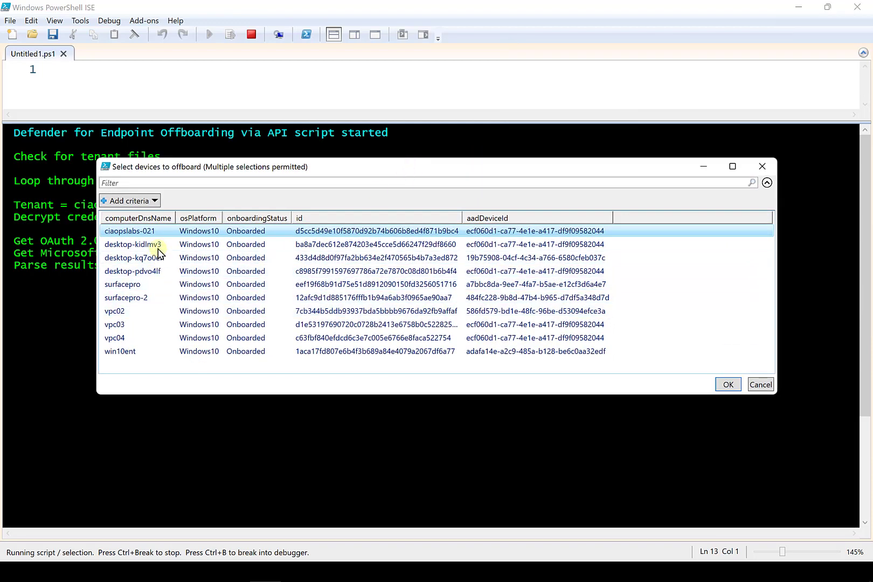
left_click(153, 256)
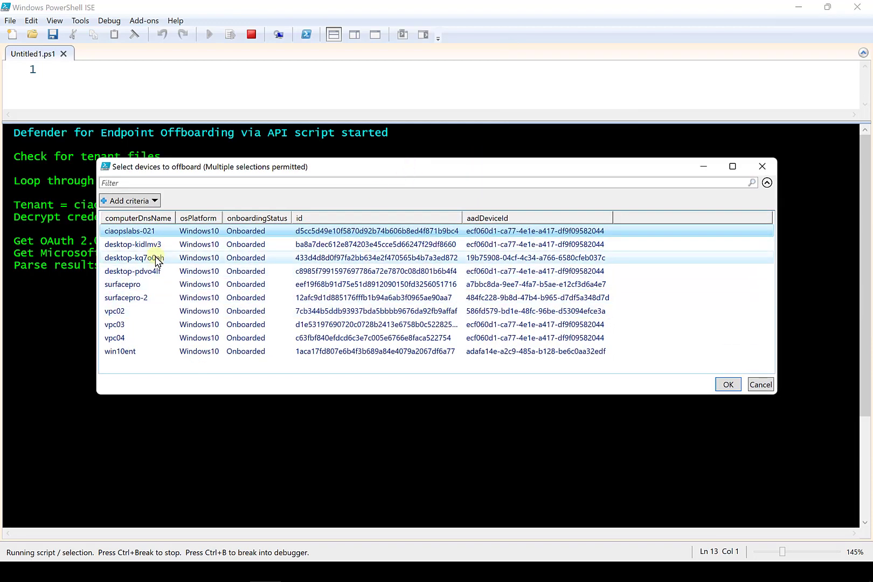
left_click(727, 385)
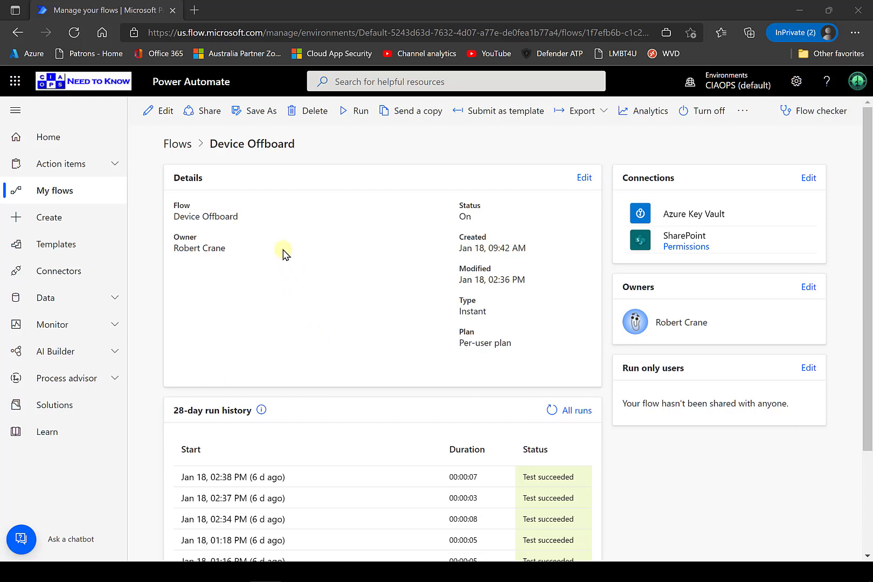
Step: Open the Device Offboard flow for editing and examine its Get items action, including the filter query in the advanced options
left_click(165, 124)
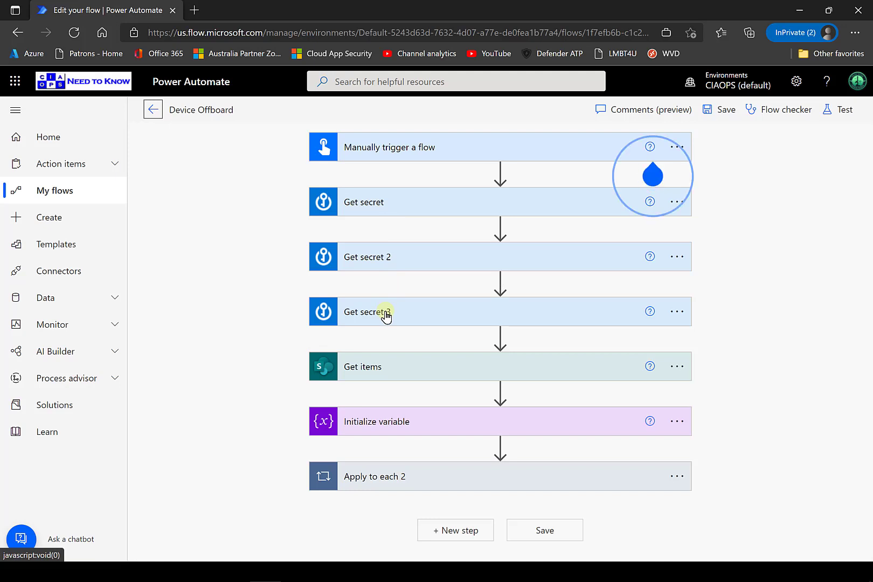
left_click(392, 375)
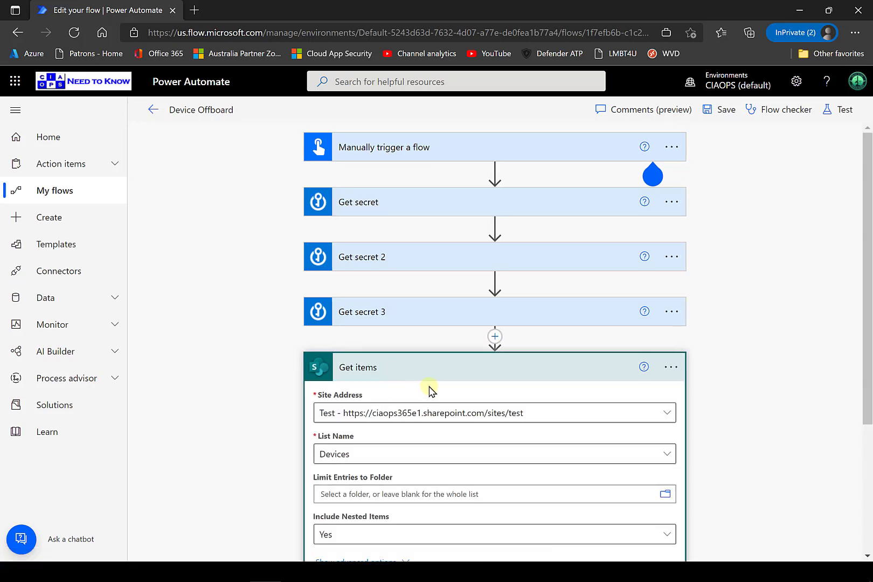
scroll(430, 388, "down", 3)
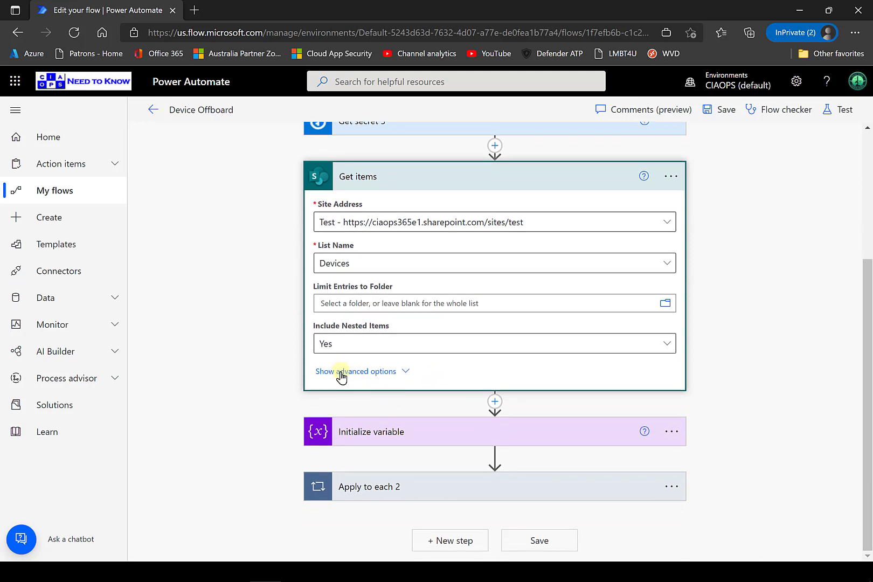
left_click(342, 371)
scroll(289, 401, "down", 1)
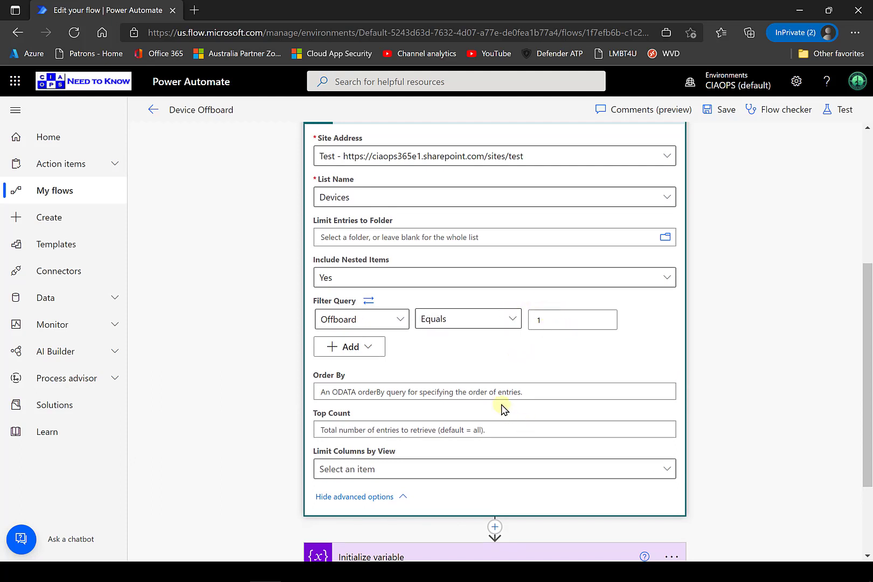
scroll(746, 411, "down", 2)
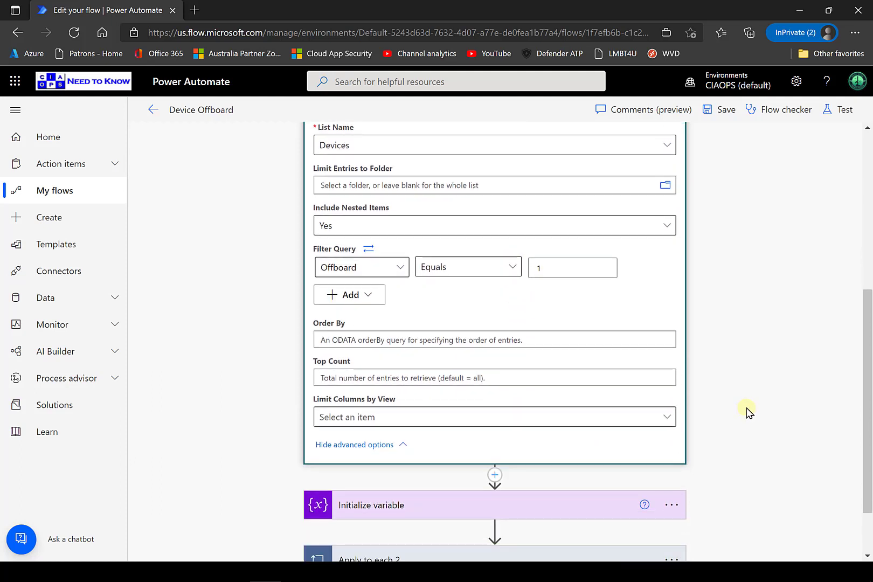
Step: Expand the Initialize variable action to view its URL value, and expand the Apply to each 2 loop
left_click(435, 438)
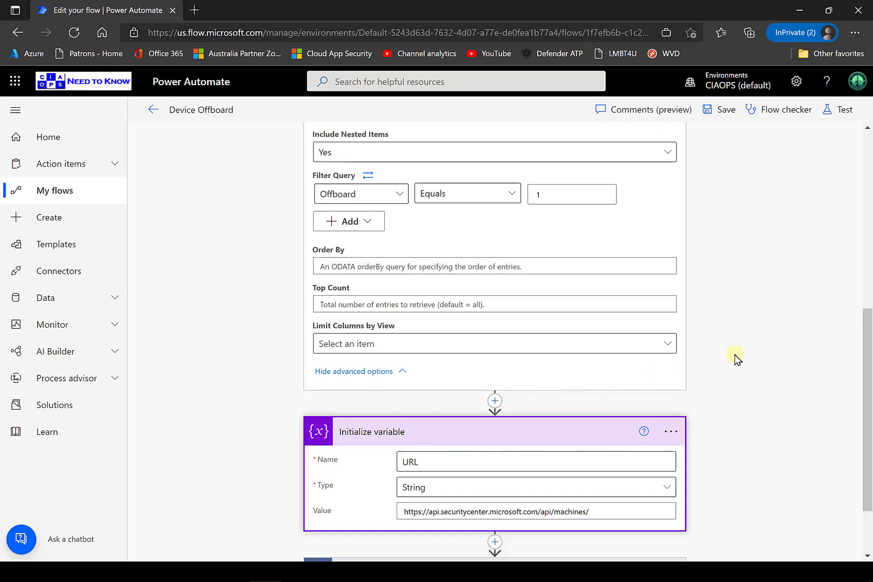
scroll(754, 356, "down", 2)
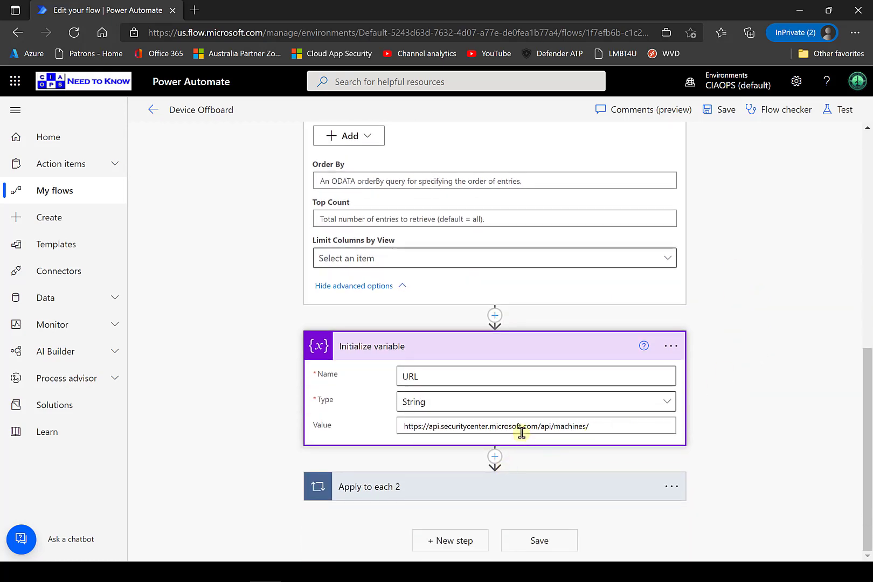
left_click(464, 495)
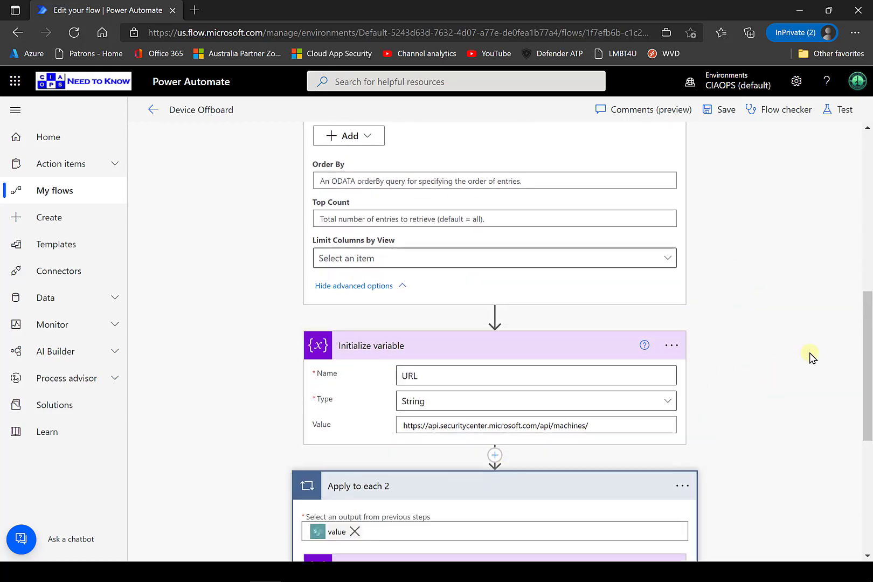
Step: Expand the HTTP 2 action inside Apply to each 2 and examine its method, URI and comment body
scroll(797, 360, "down", 5)
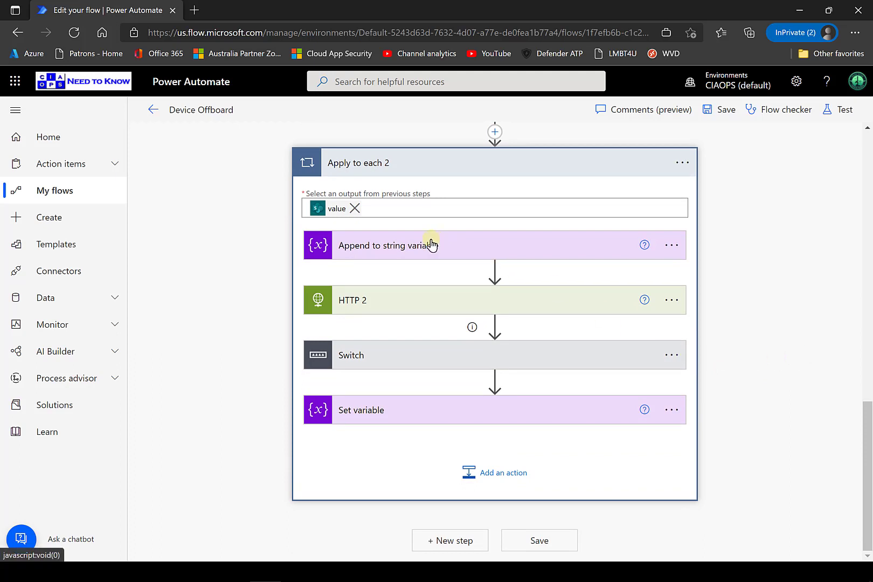
left_click(421, 303)
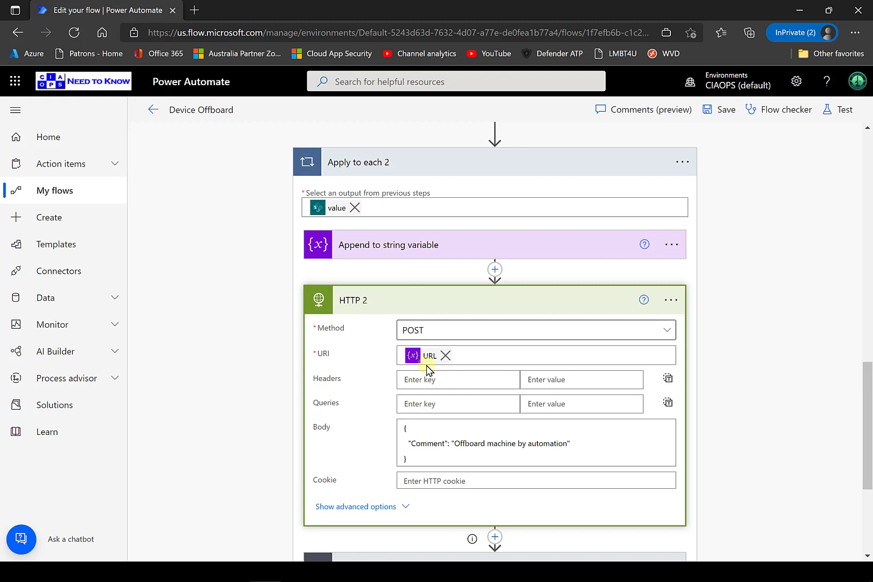
scroll(425, 335, "up", 4)
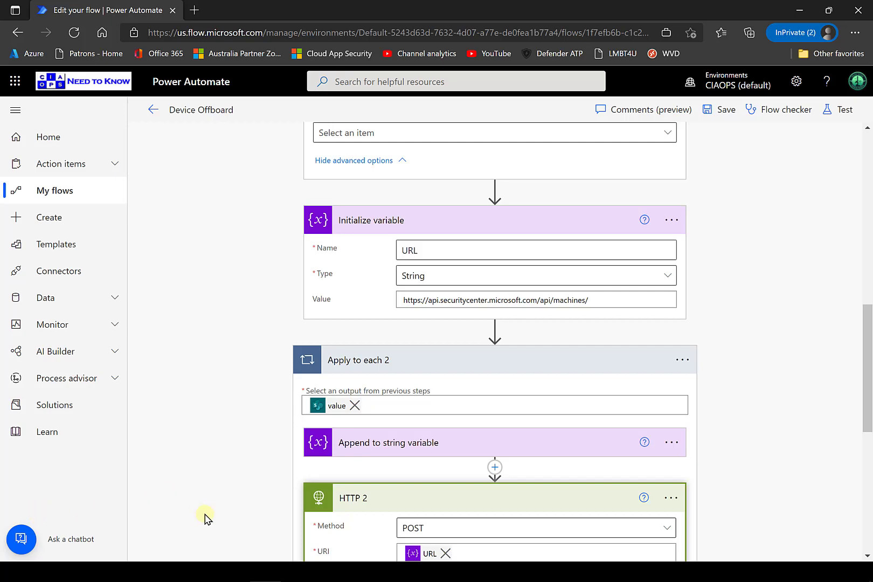
scroll(204, 518, "down", 4)
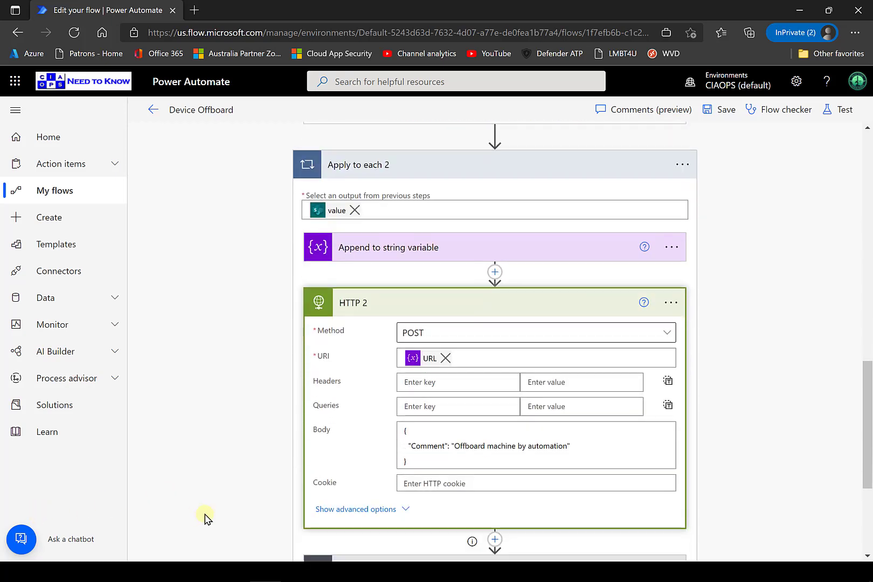
scroll(205, 517, "down", 1)
left_click(411, 386)
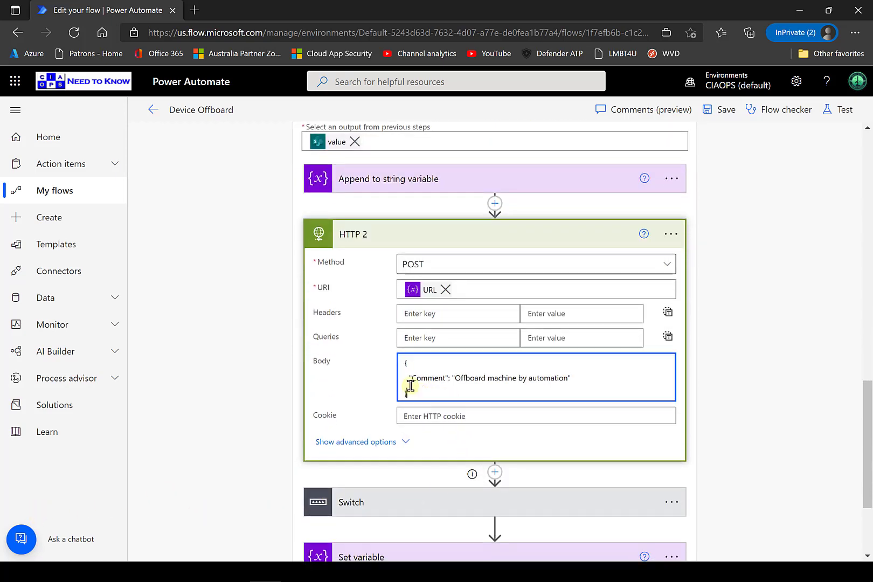
left_click_drag(410, 386, 384, 365)
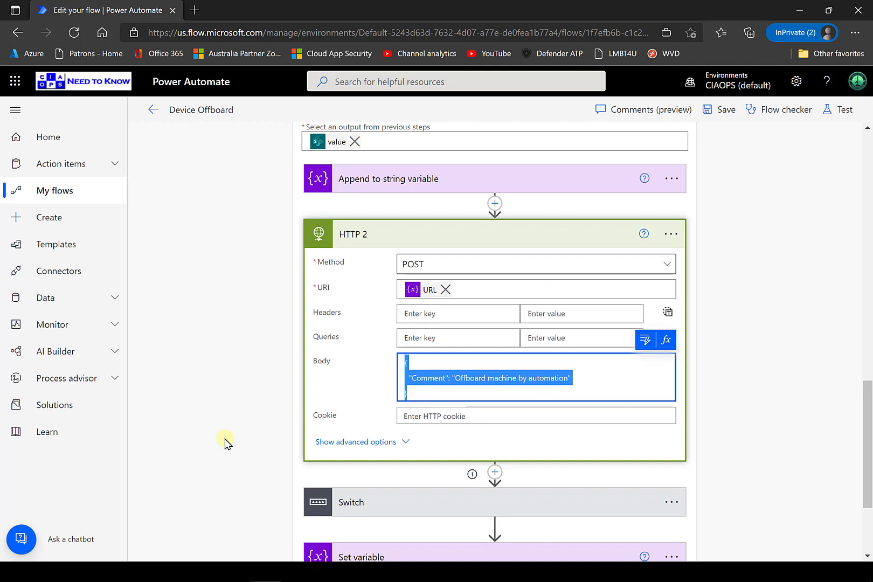
left_click(214, 399)
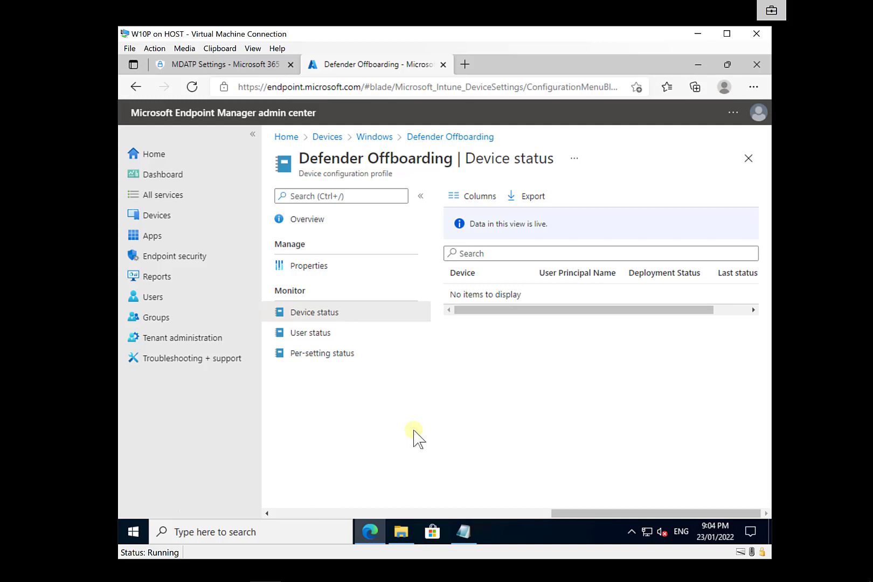
Step: Switch to Microsoft 365 Defender in the W10P virtual machine and view the endpoints in the device inventory
left_click(243, 64)
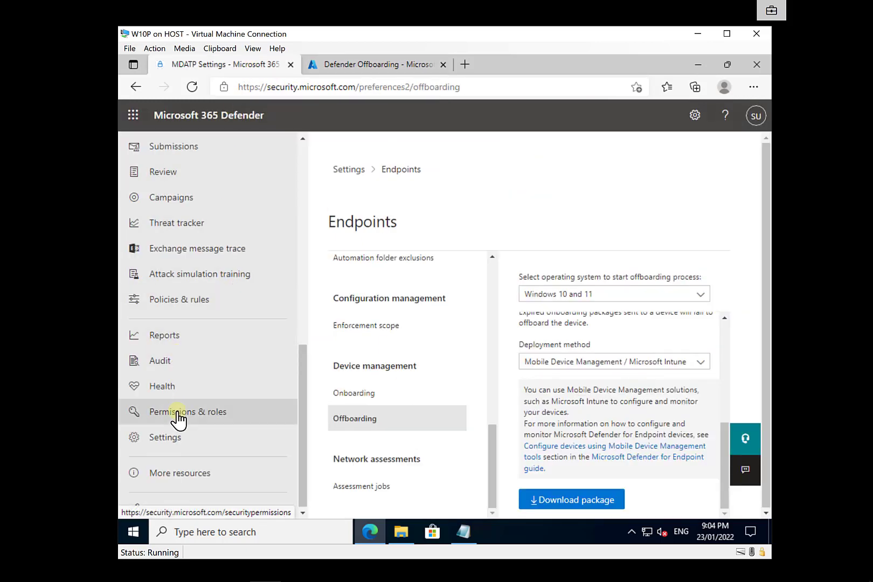
scroll(196, 358, "up", 10)
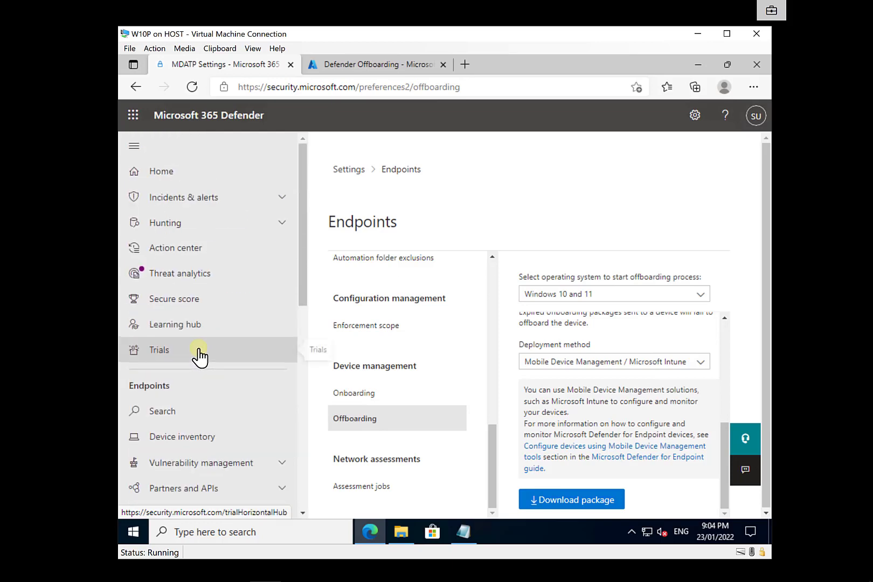
left_click(180, 445)
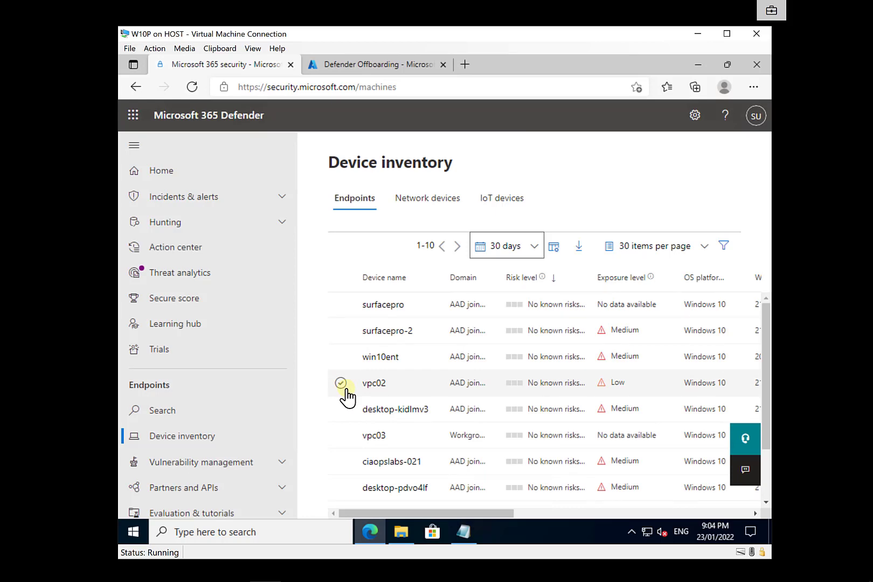
Step: Open Registry Editor with elevated permission, check OnboardingState under Windows Advanced Threat Protection\Status, and close the editor
left_click(139, 536)
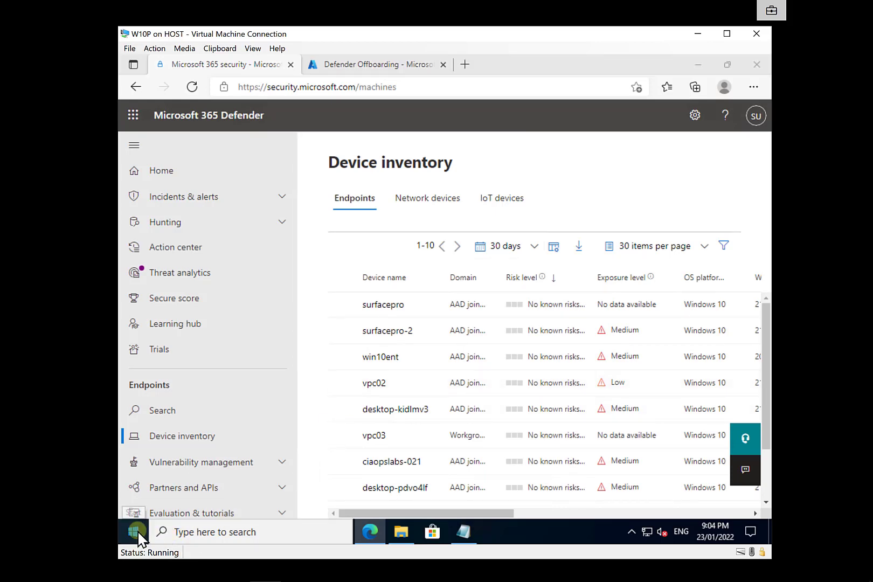
type("reg")
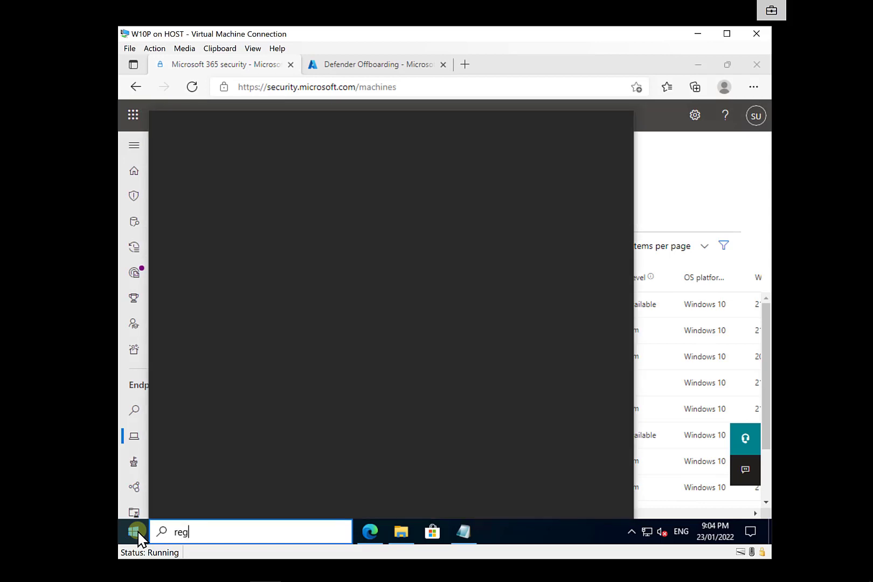
key("Return")
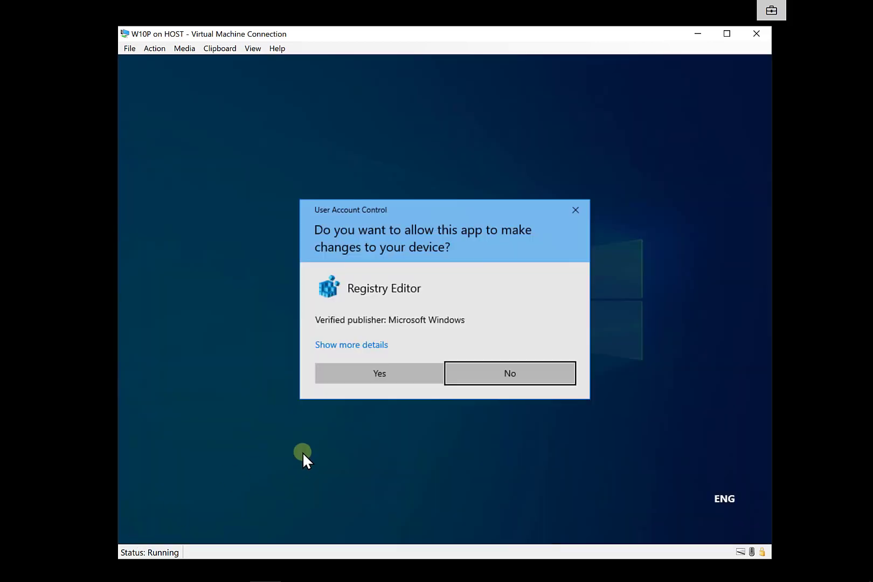
left_click(346, 377)
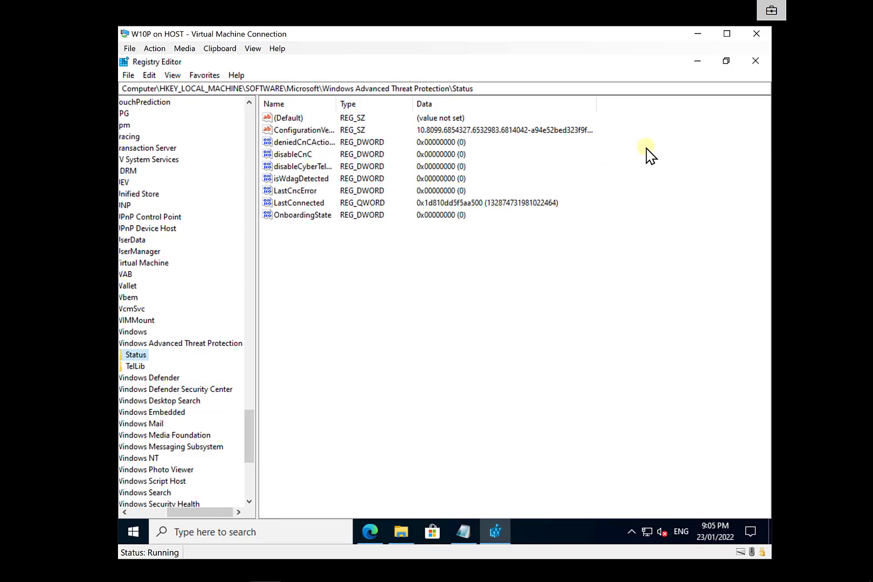
left_click(756, 62)
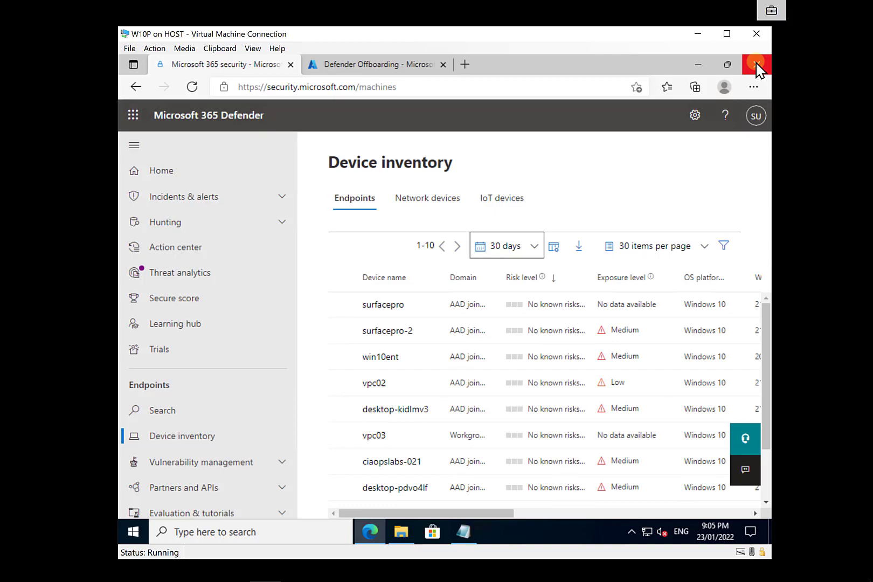
left_click(756, 65)
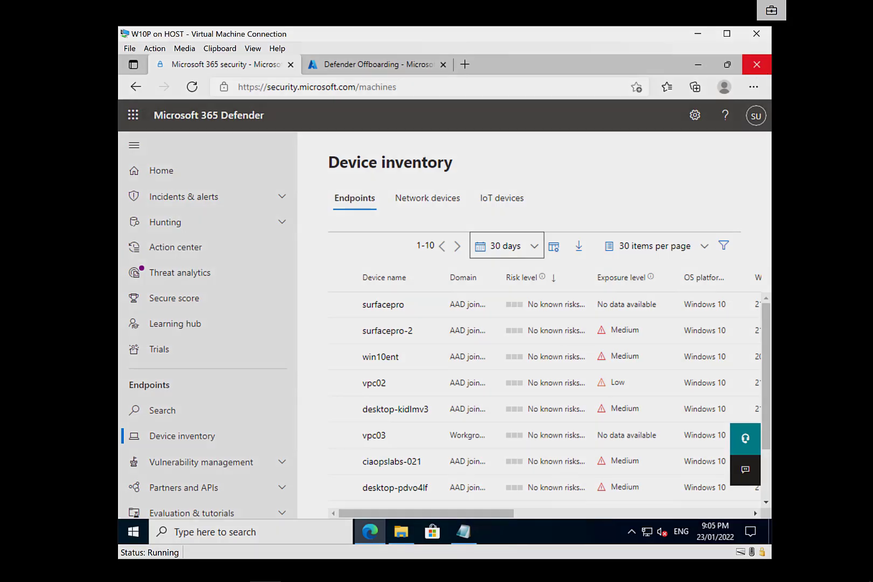